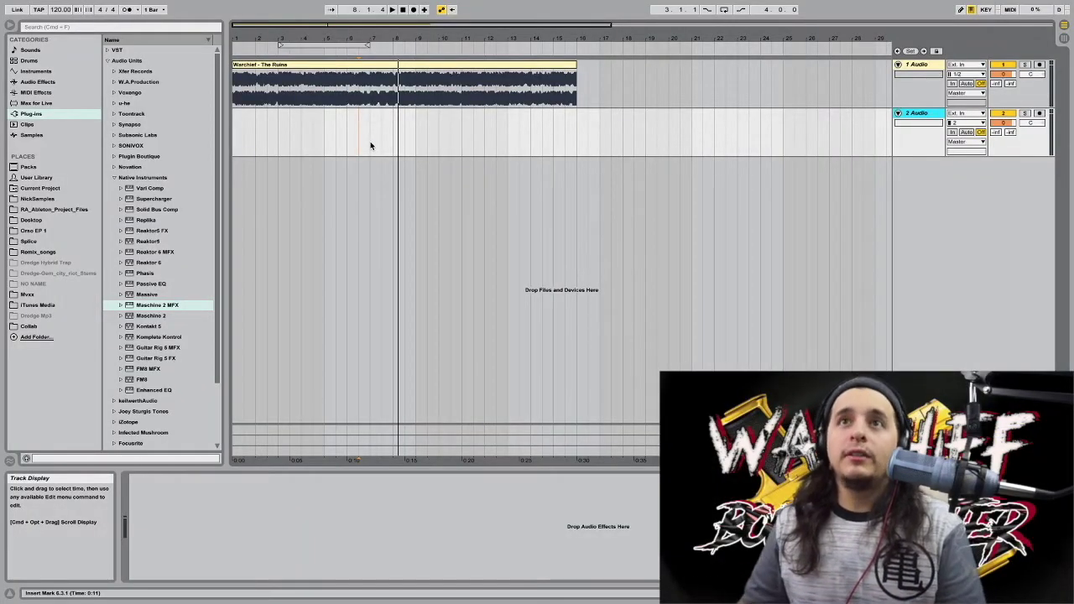
Play the Warchief - The Ruins clip with the playback start point set to bar 11
click(403, 10)
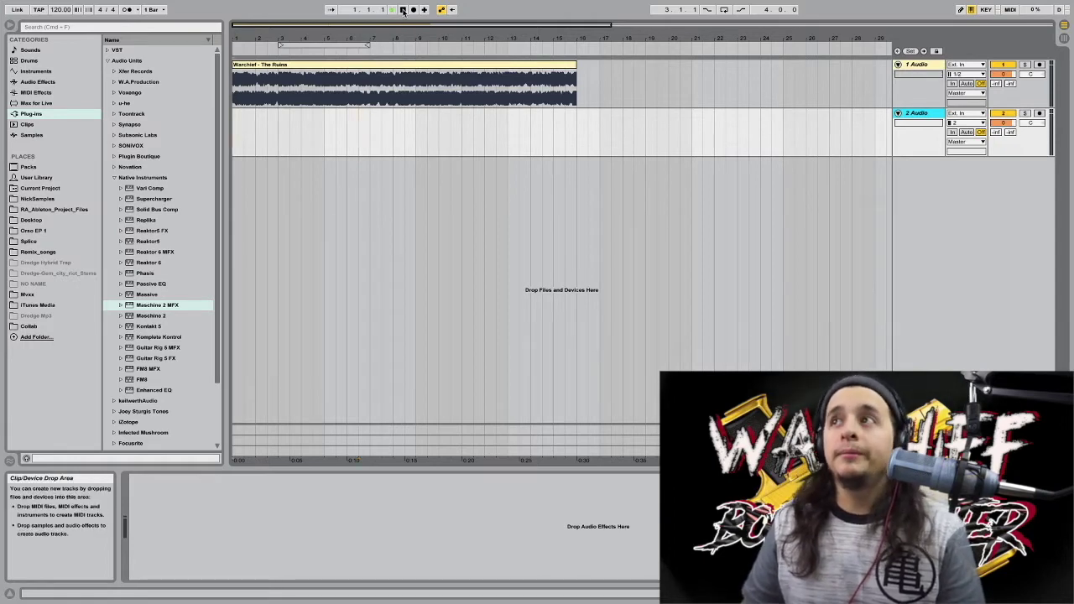
key(space)
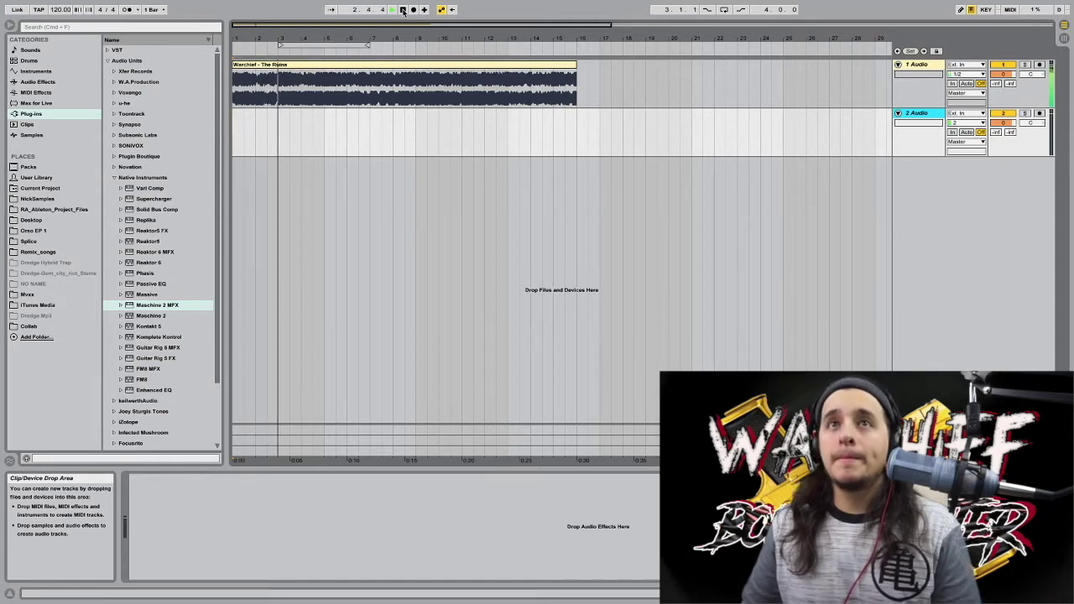
click(394, 97)
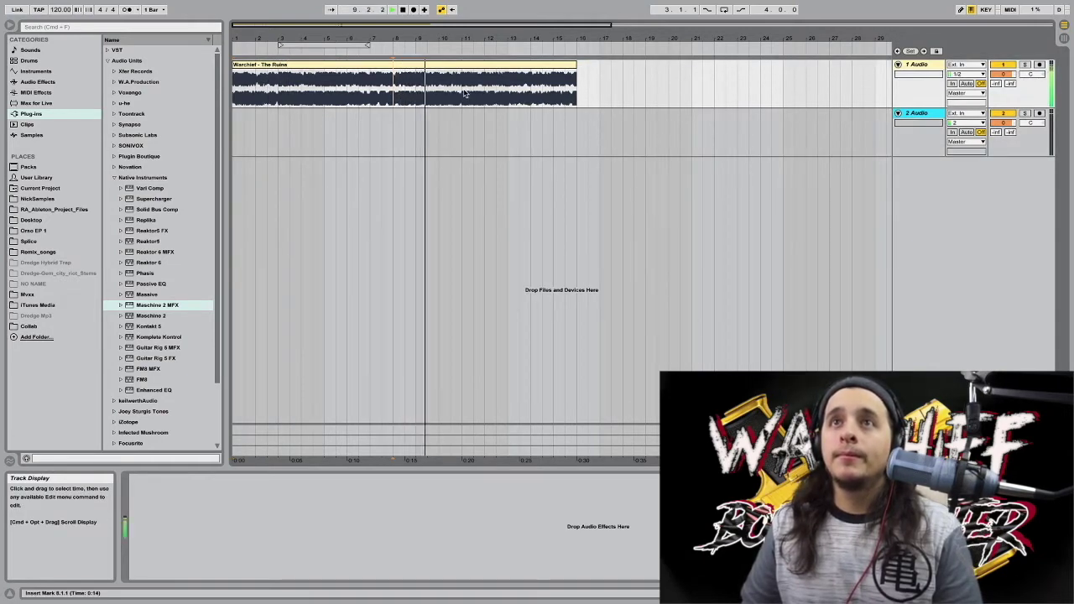
click(463, 94)
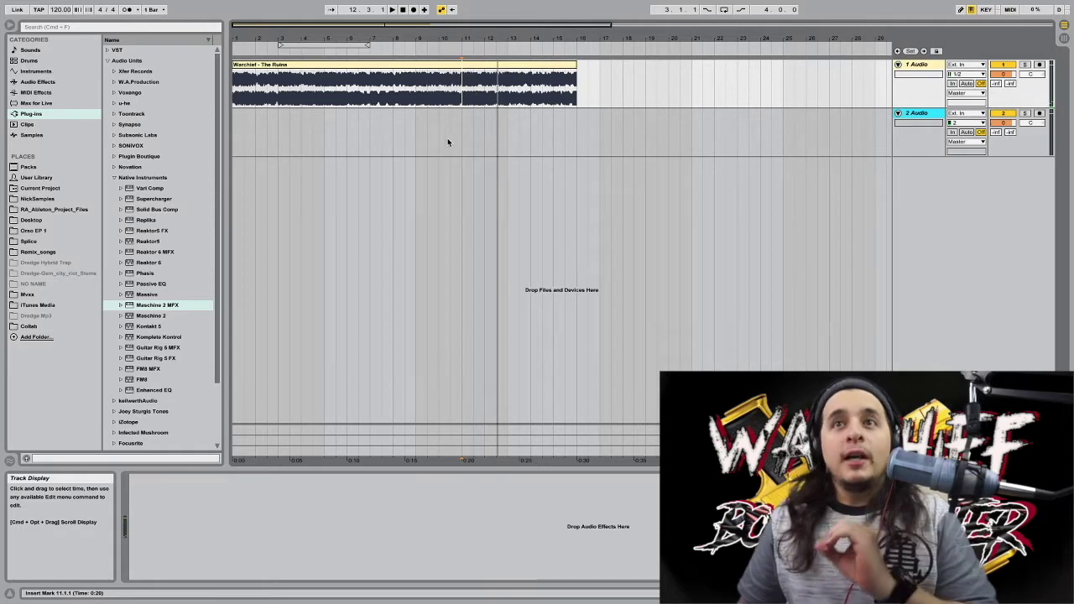
click(217, 158)
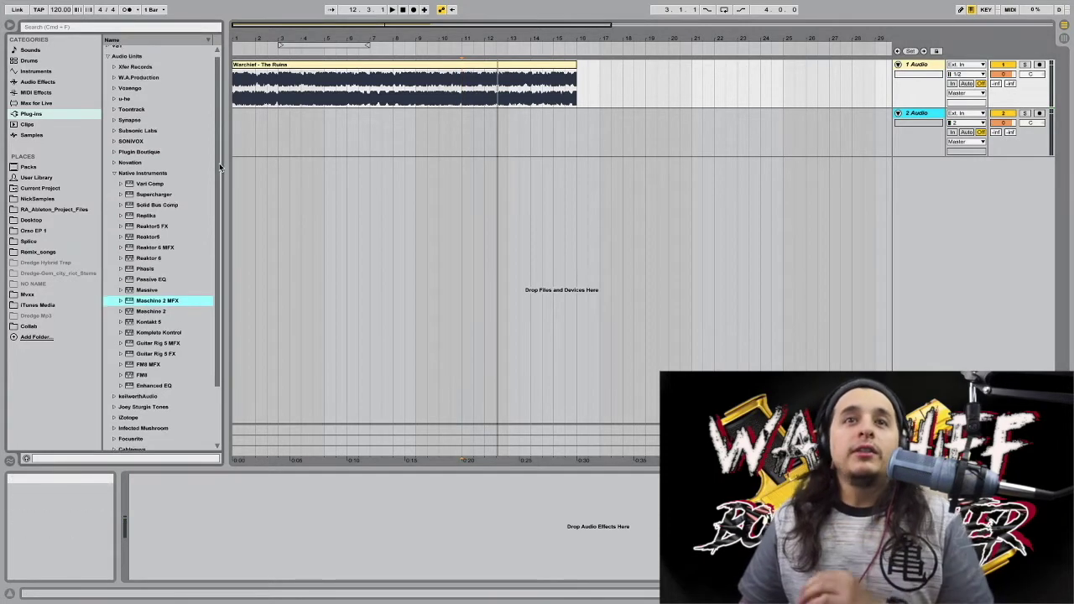
Place Maschine 2 MFX on the second audio track, reposition its window, and set playback to start at bar 5
scroll(220, 173, down, 2)
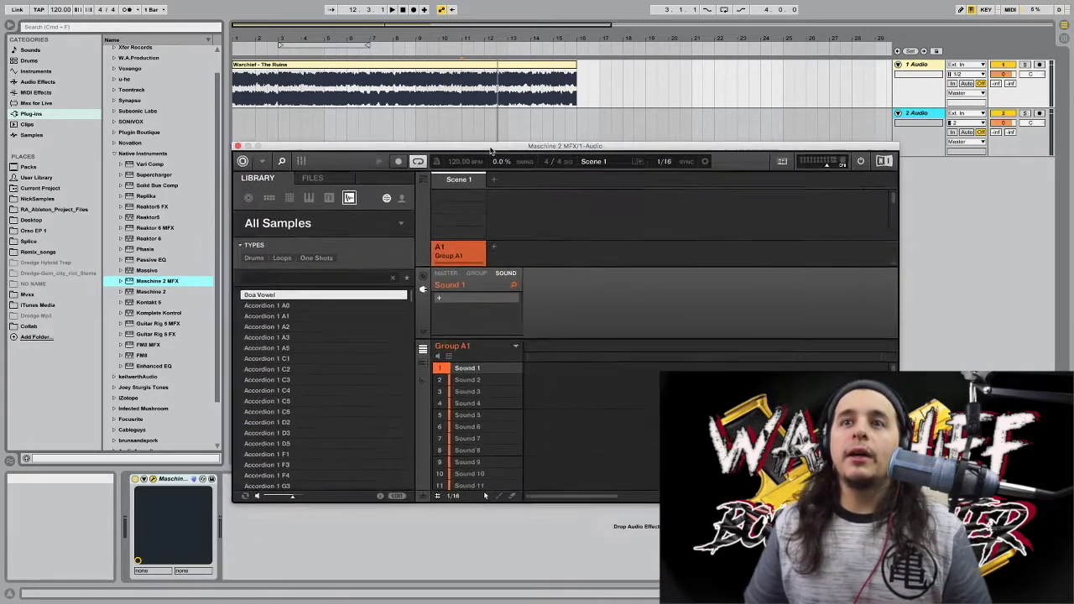
drag(491, 150, 468, 121)
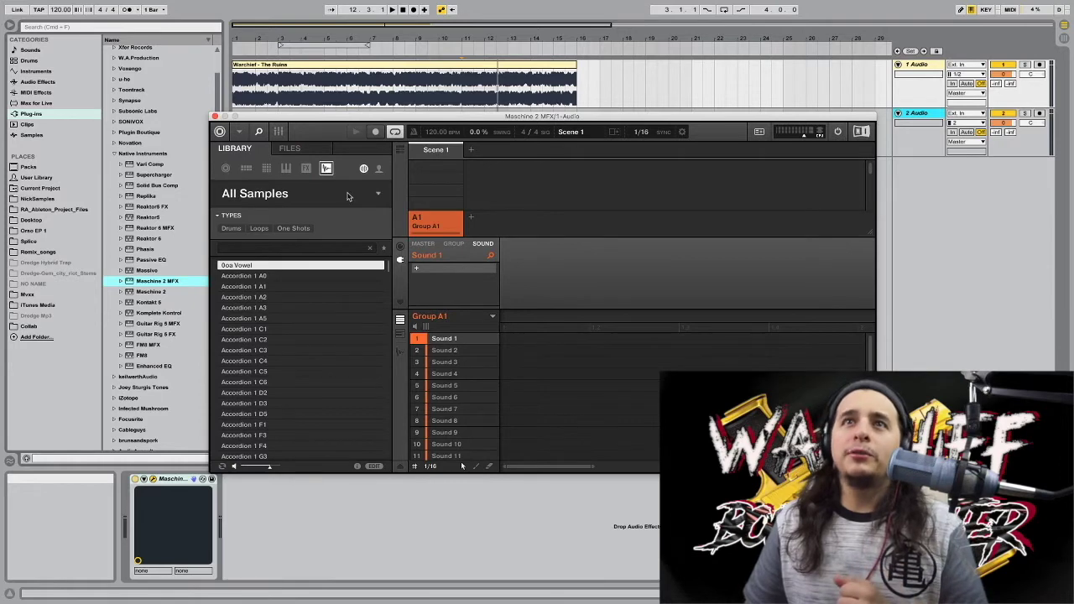
click(340, 87)
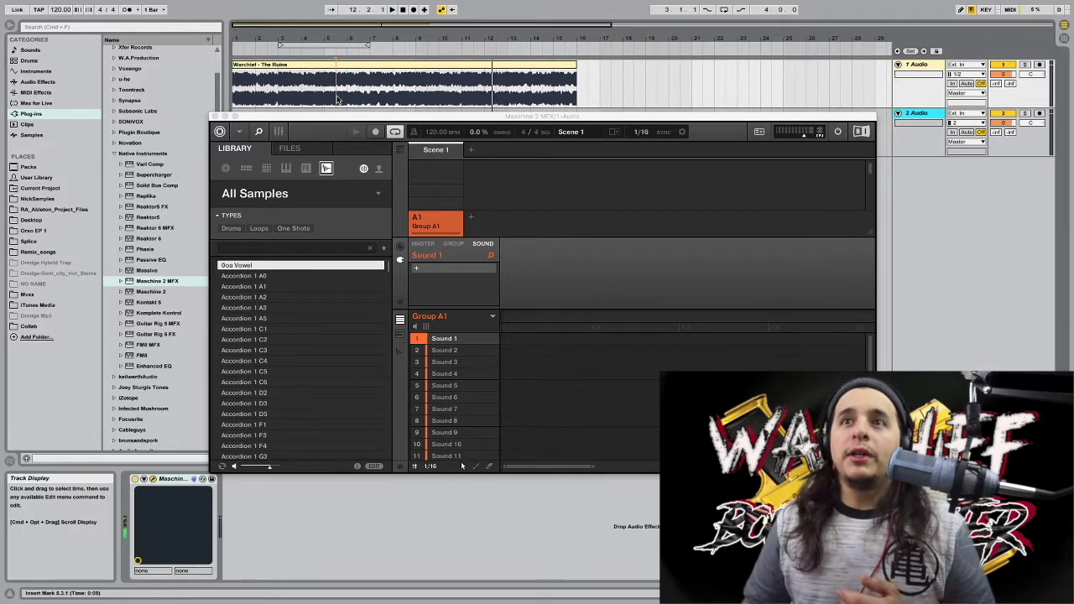
mouse_move(453, 338)
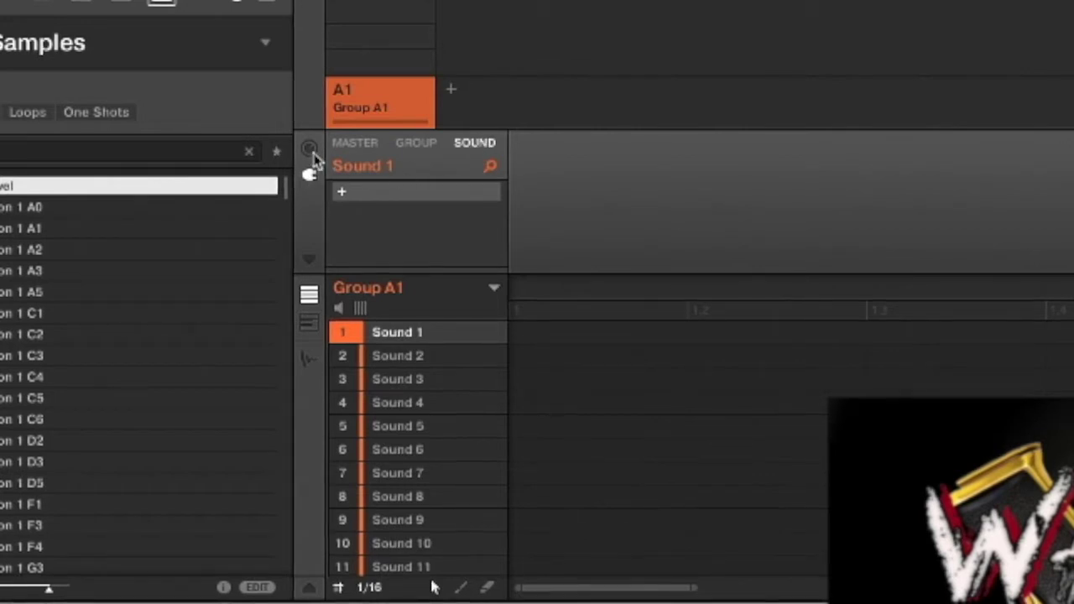
Set Sound 1's audio input source to In 1 L+R in its channel properties
click(313, 154)
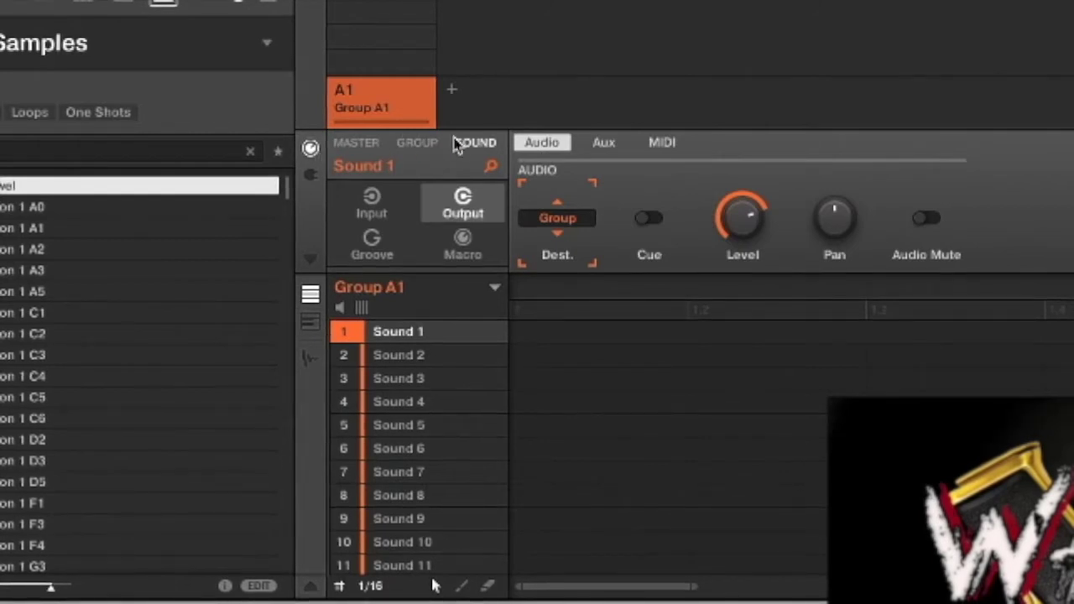
click(376, 202)
click(568, 231)
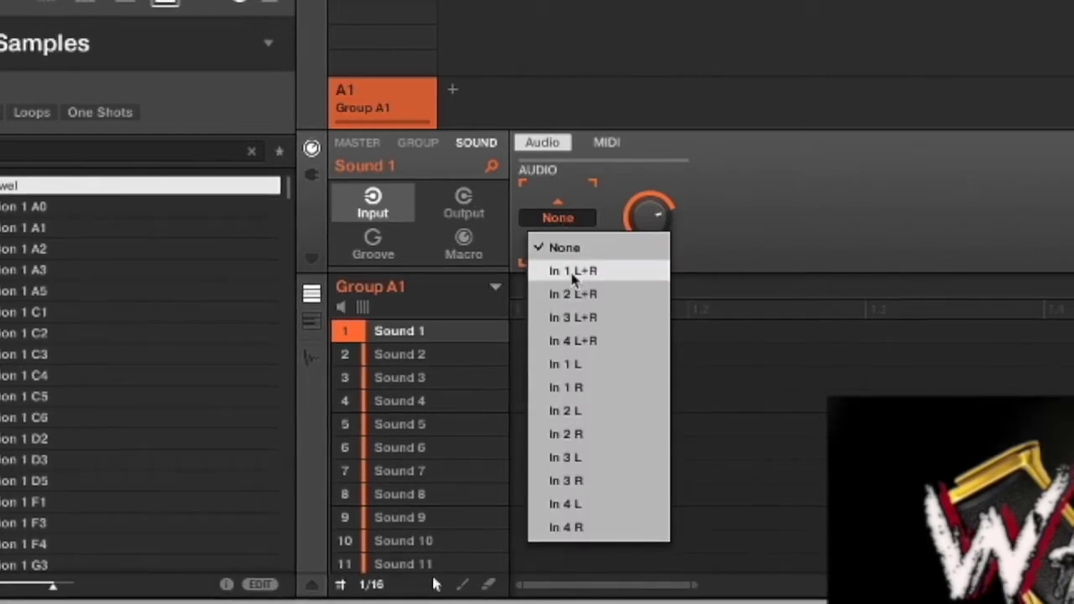
click(574, 271)
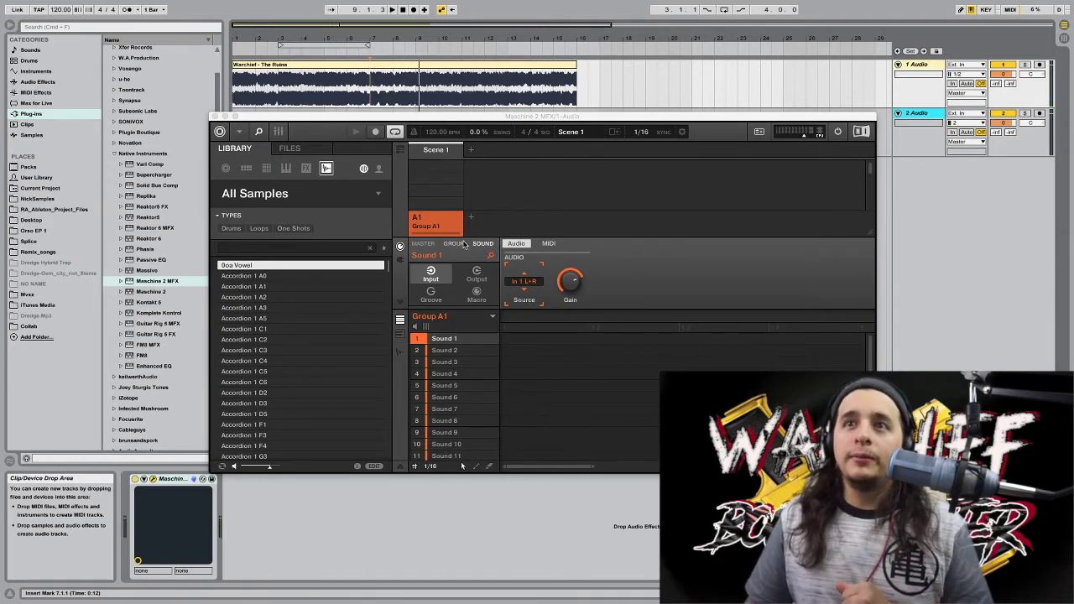
click(454, 243)
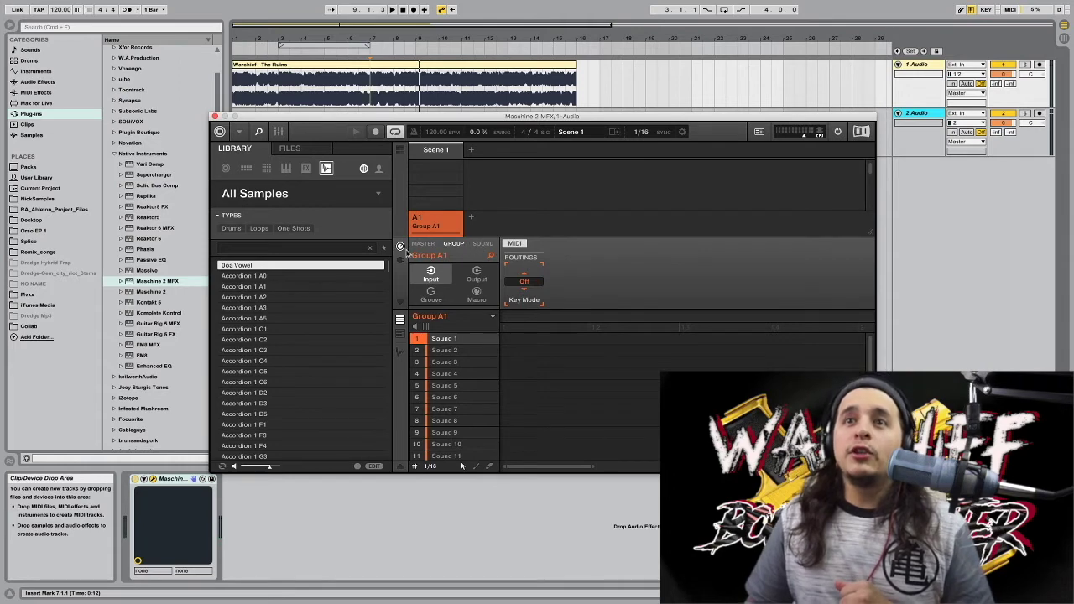
Browse the plug-in lists for Sound 1 and the master without loading anything
click(484, 243)
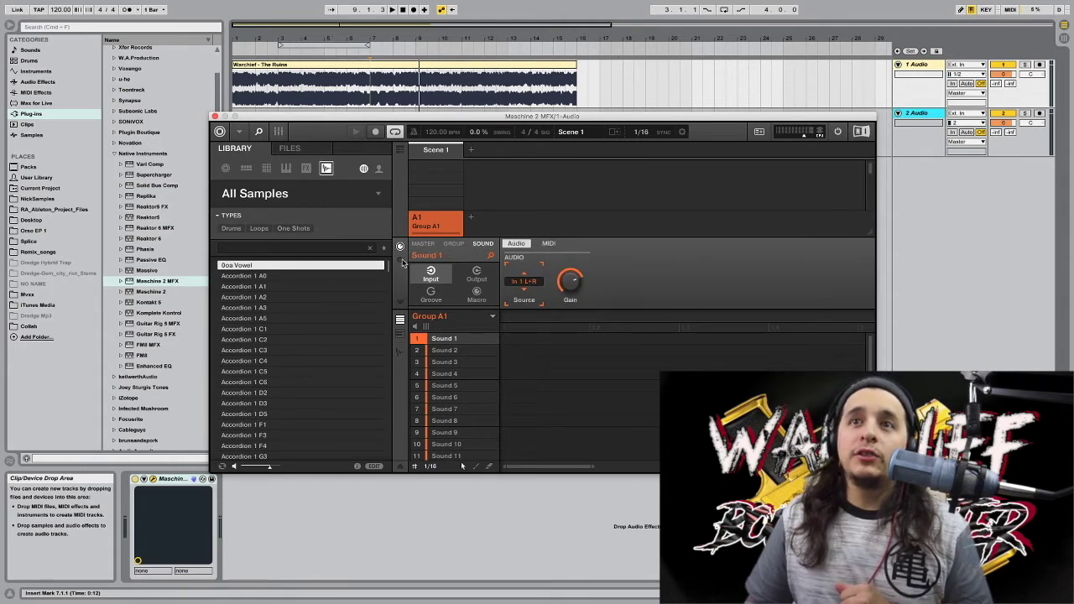
click(401, 260)
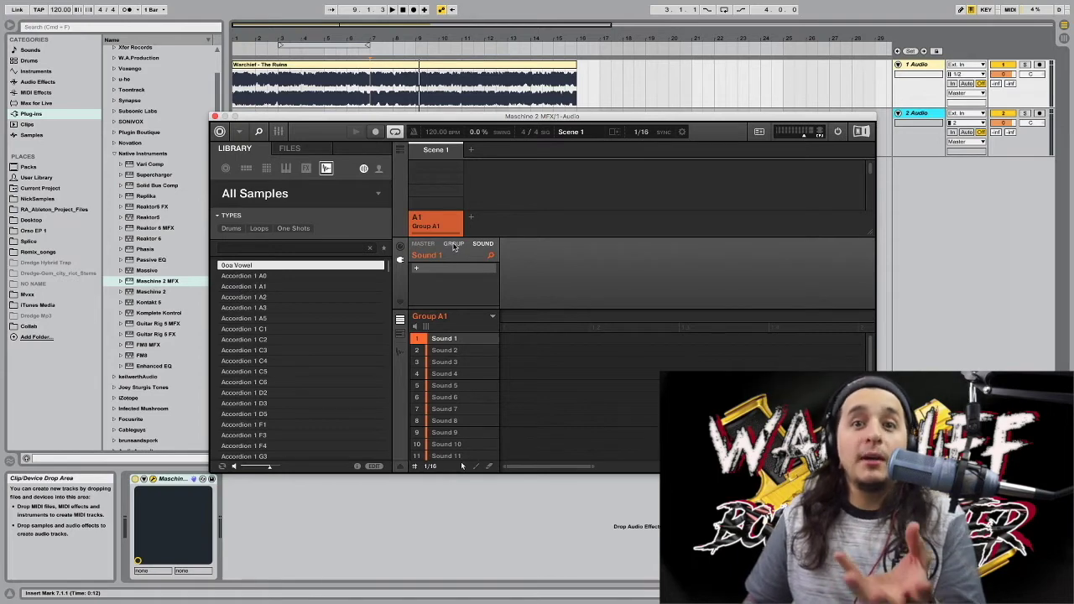
click(416, 272)
mouse_move(453, 144)
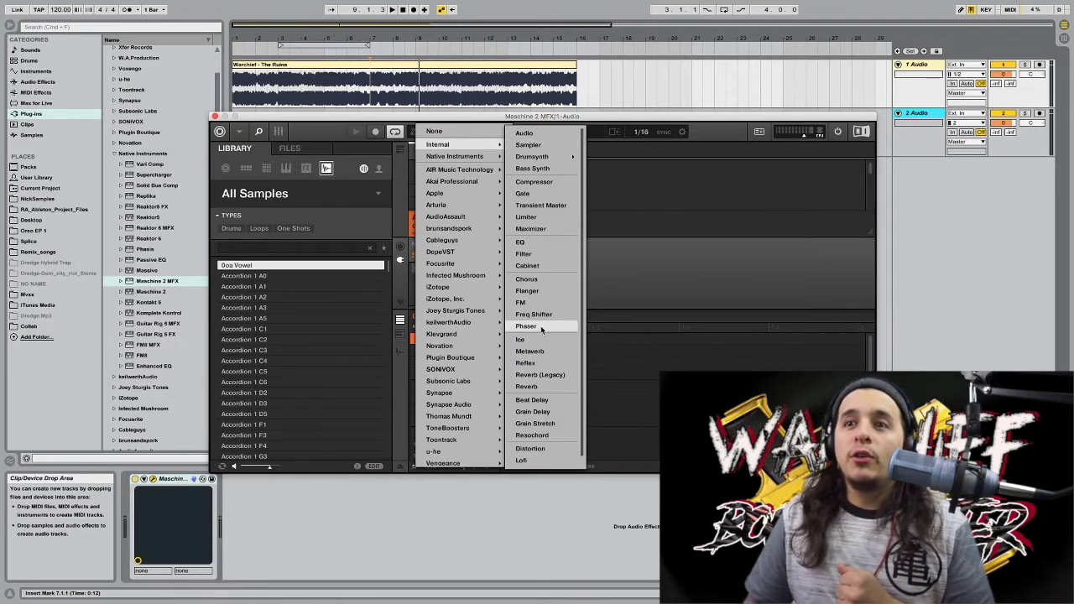
scroll(541, 325, down, 1)
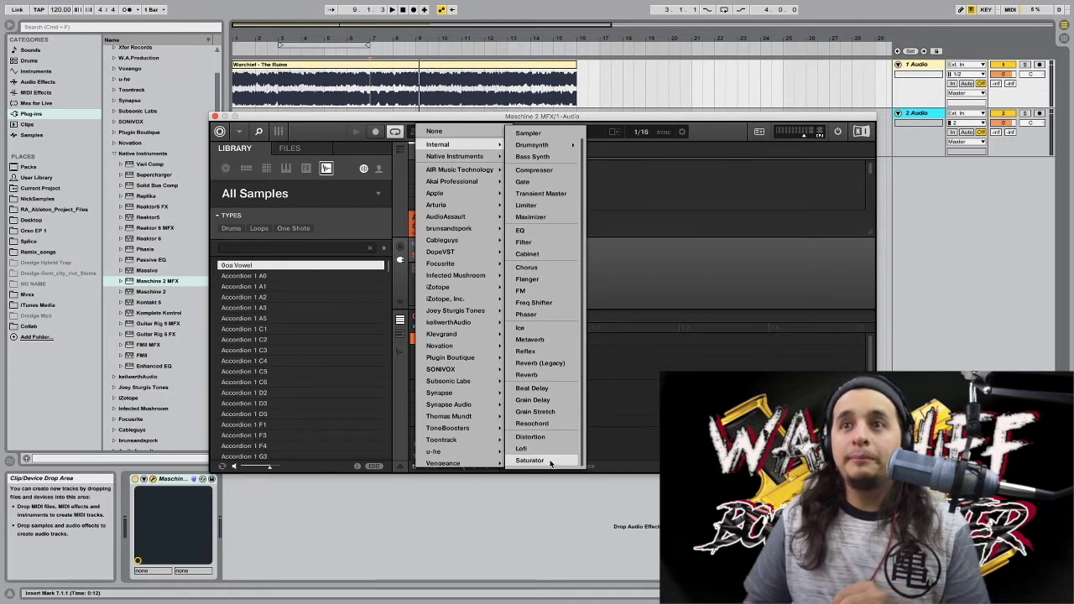
click(635, 336)
click(425, 244)
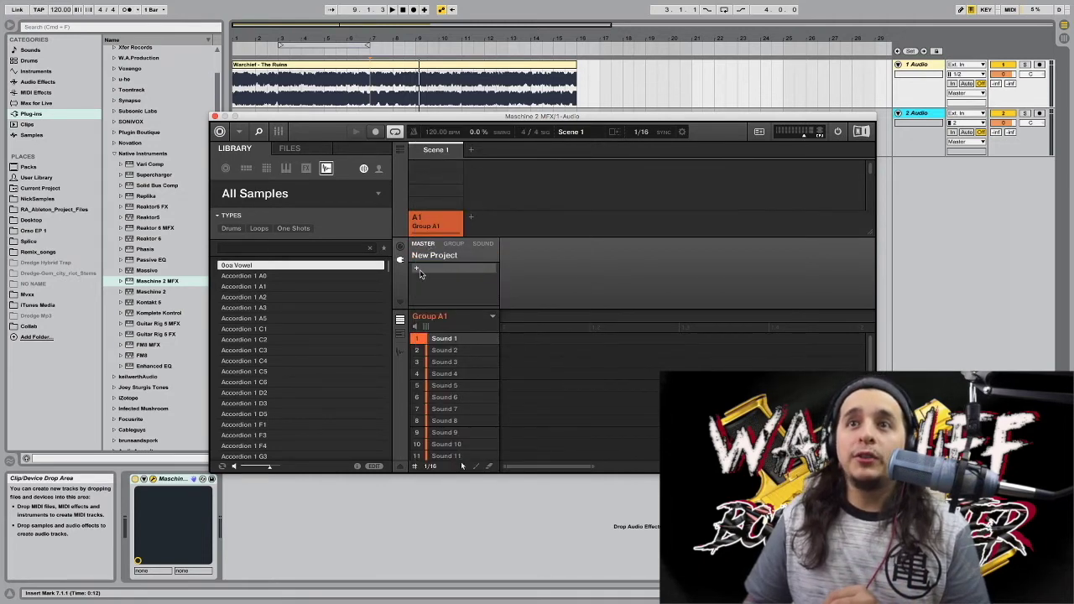
click(417, 270)
mouse_move(457, 173)
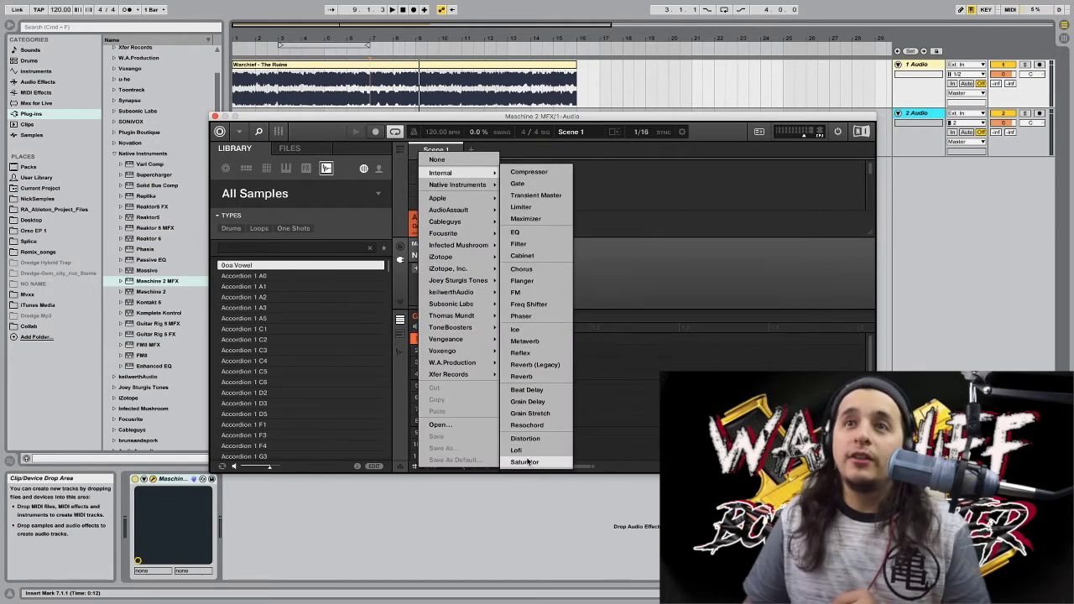
click(397, 298)
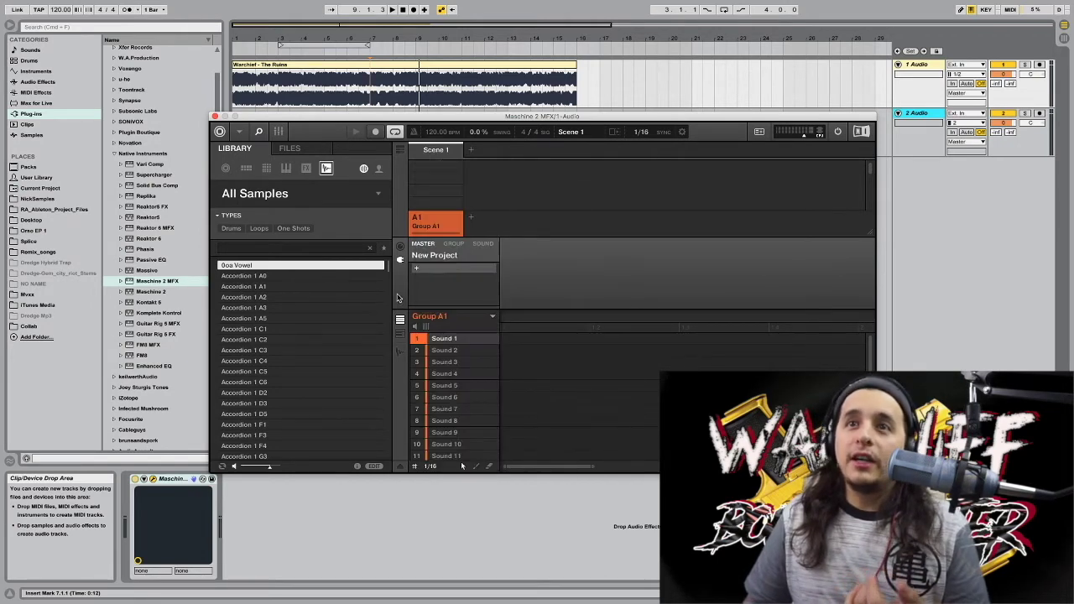
Load the internal Perform FX effect into Group A1's plug-in slot
click(453, 244)
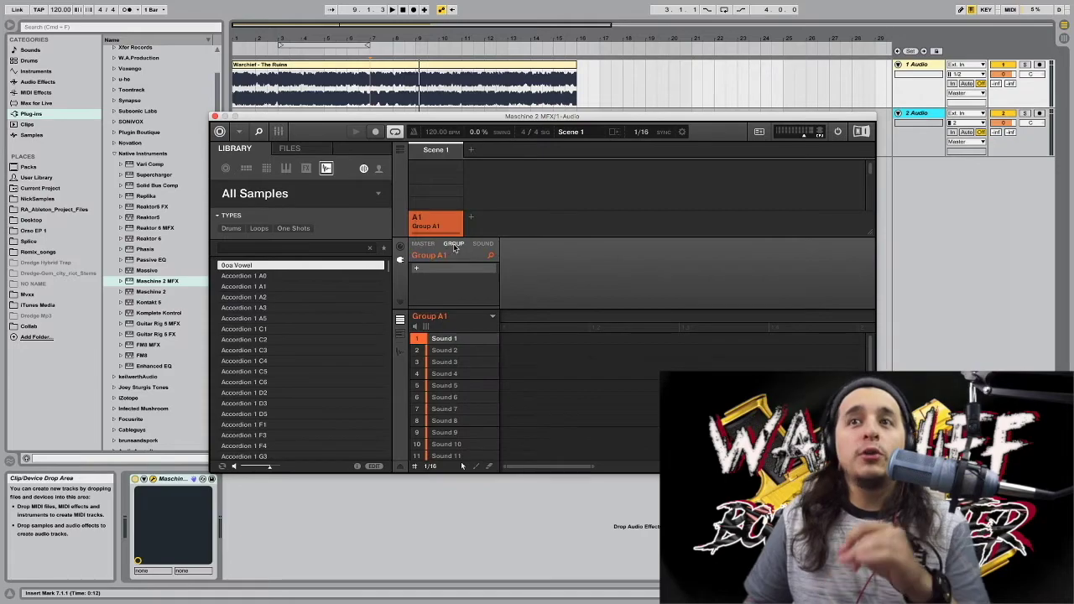
click(417, 270)
mouse_move(439, 173)
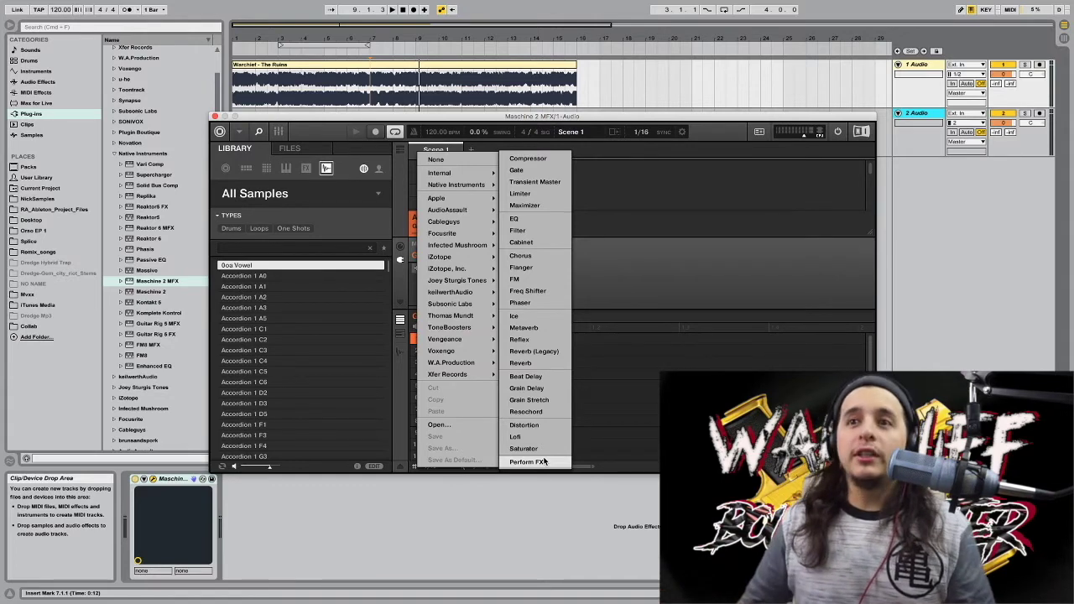
click(544, 462)
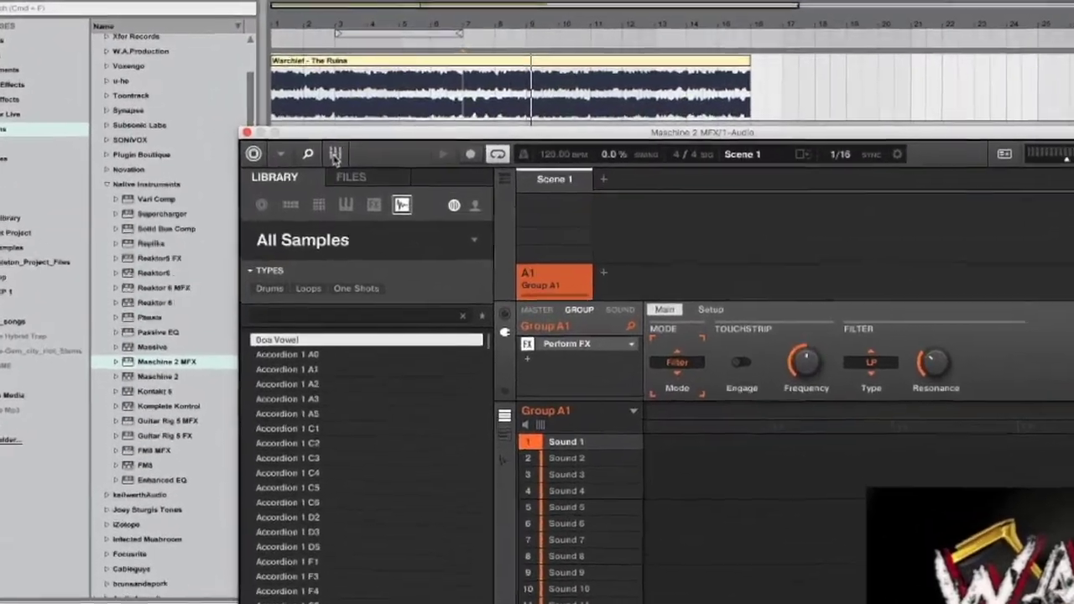
click(312, 146)
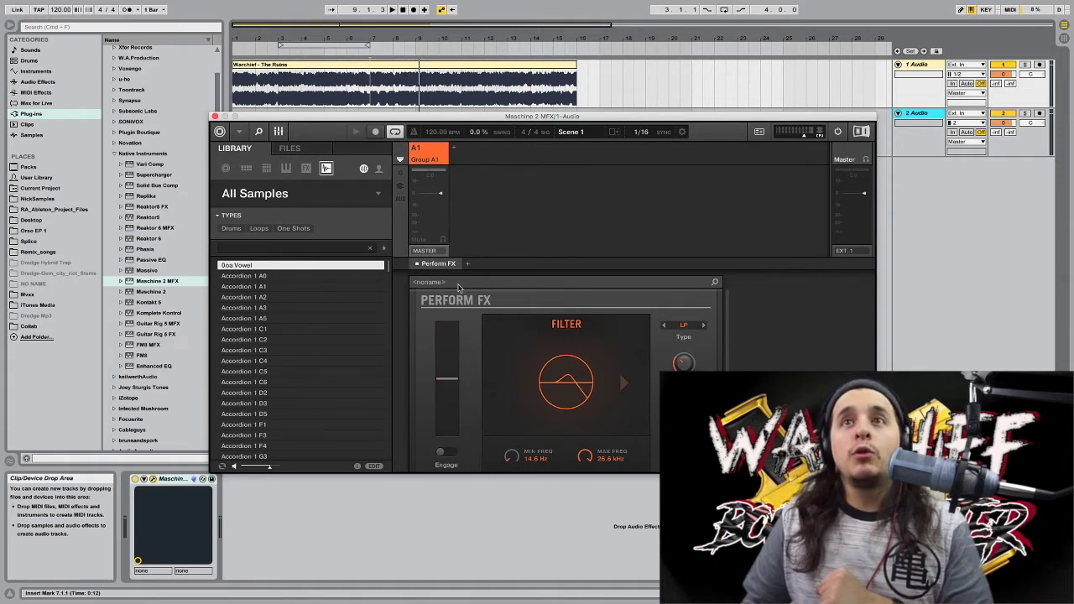
Play from bar 8 while sweeping the Perform FX filter down, then switch the effect to Burst Echo
click(398, 98)
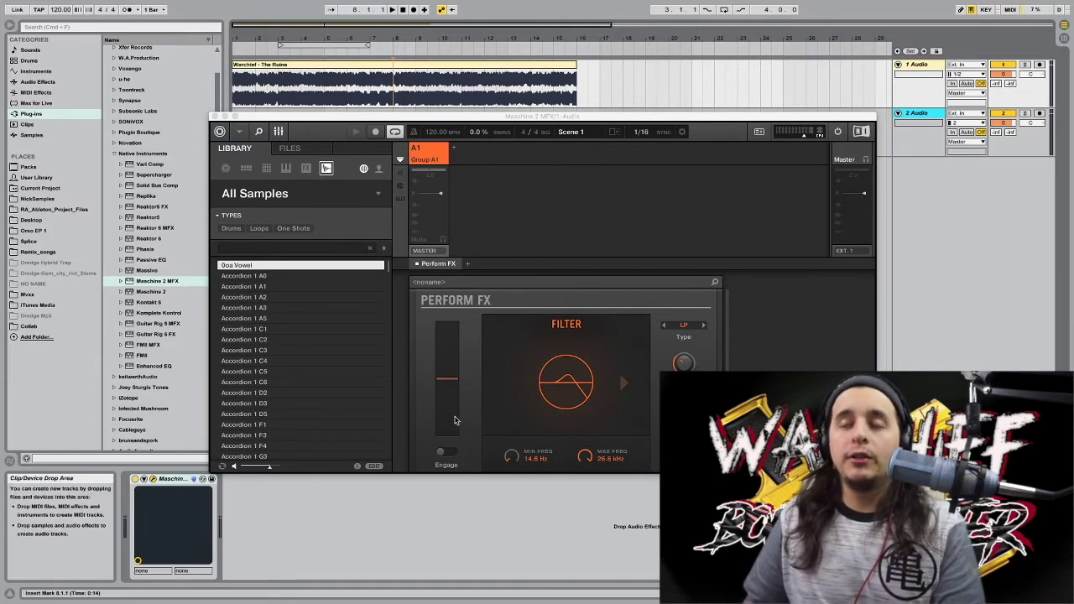
key(space)
mouse_move(444, 329)
mouse_down()
mouse_move(450, 439)
mouse_move(450, 336)
mouse_up()
key(space)
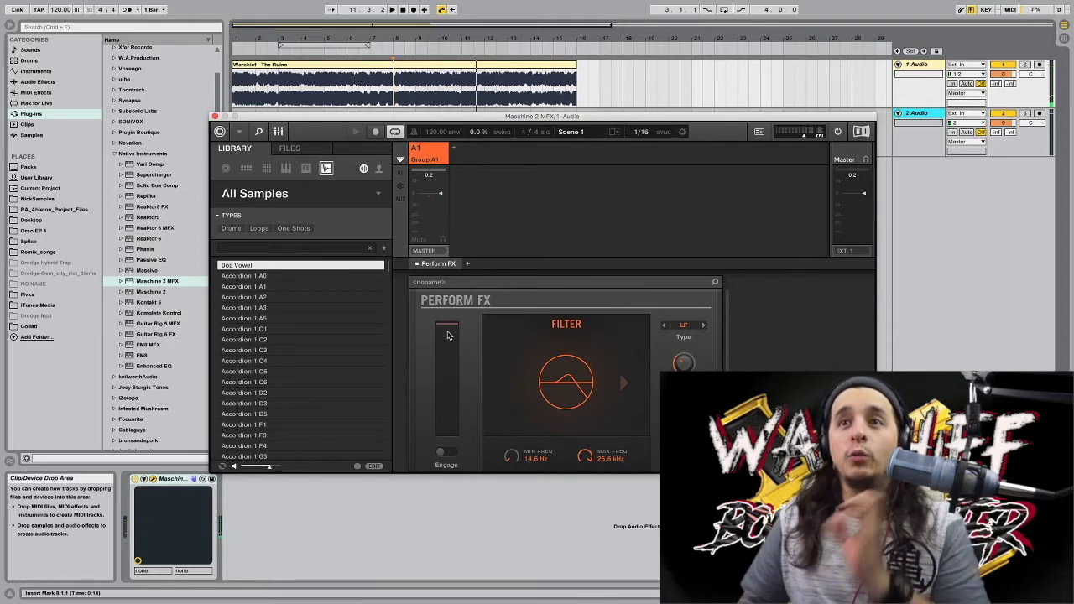
click(623, 384)
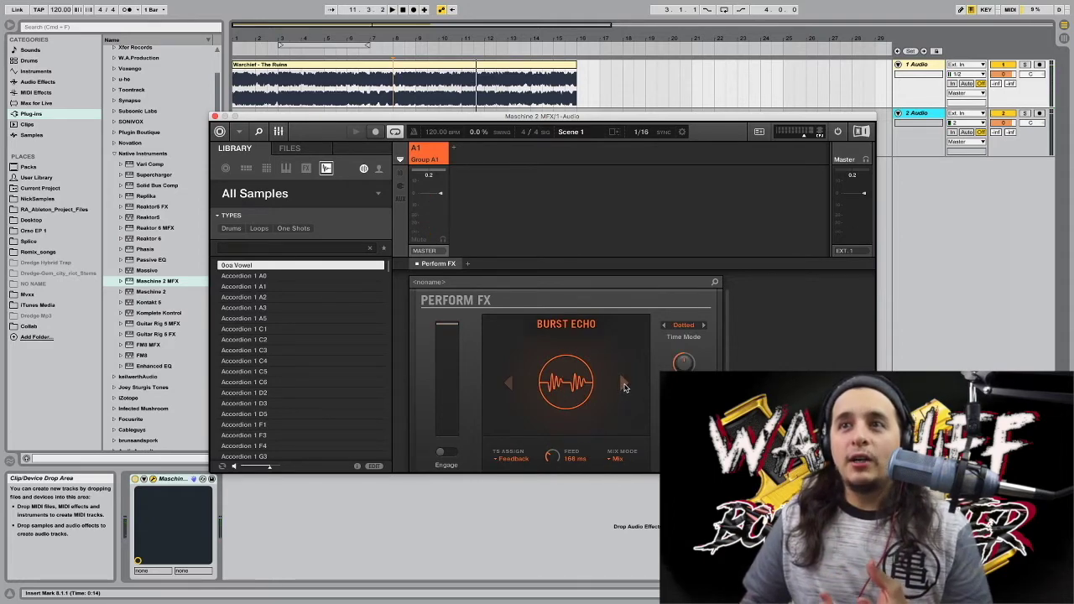
Cycle the Perform FX modes through Reso Echo, Ring, Filter and Scratcher, settling on Stutter
click(624, 384)
click(624, 384)
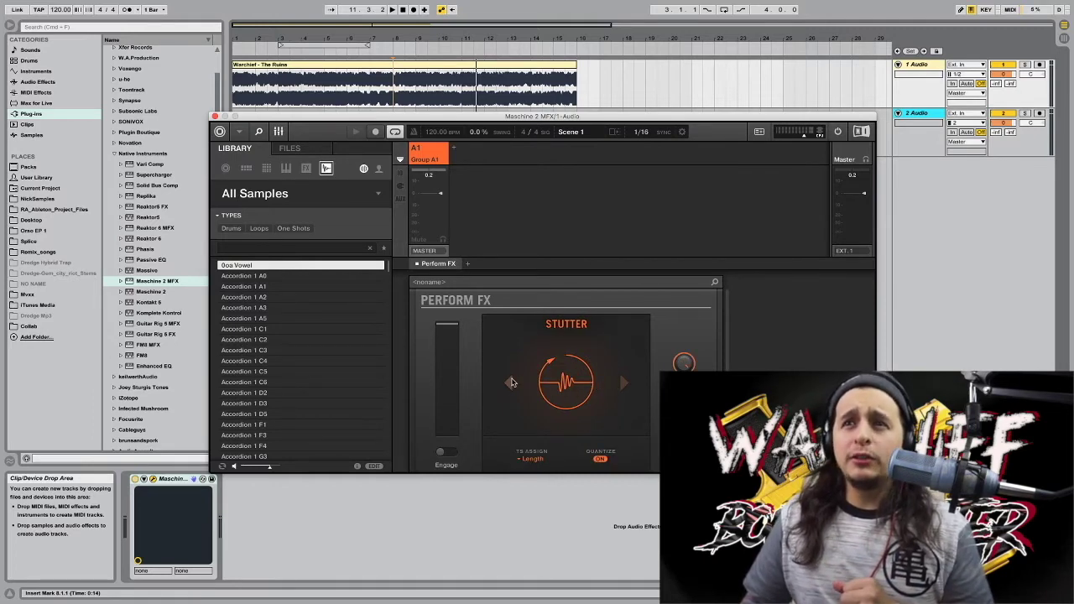
click(511, 383)
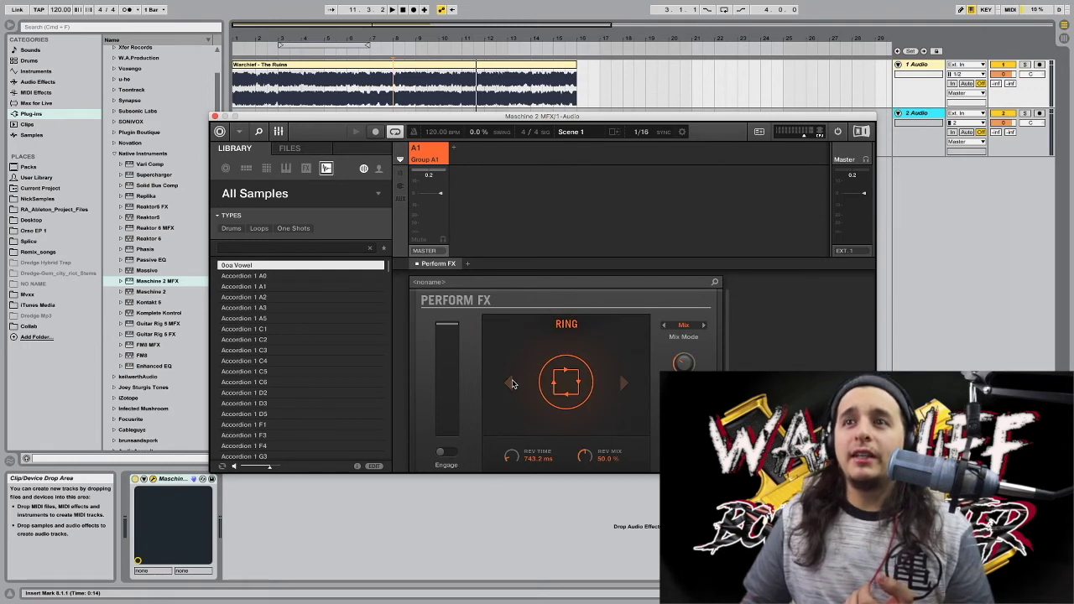
click(512, 384)
click(512, 383)
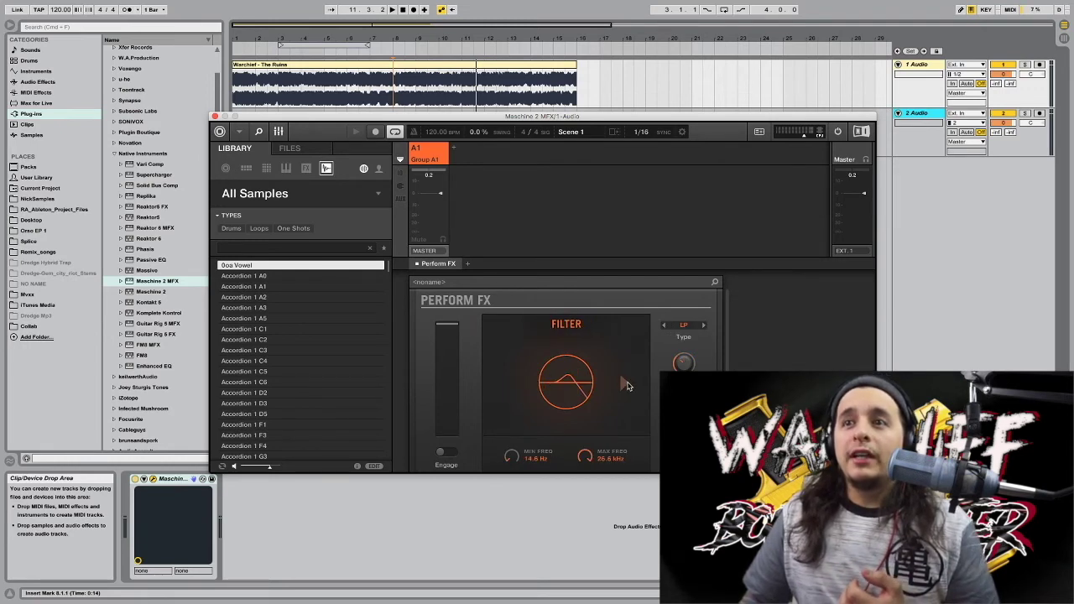
click(628, 386)
click(627, 386)
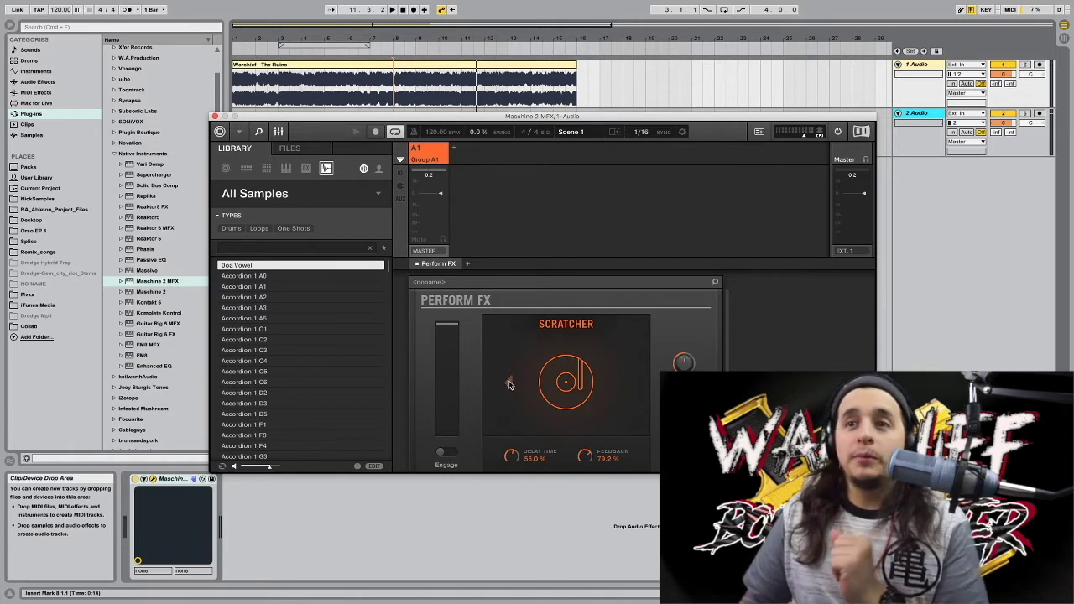
click(510, 385)
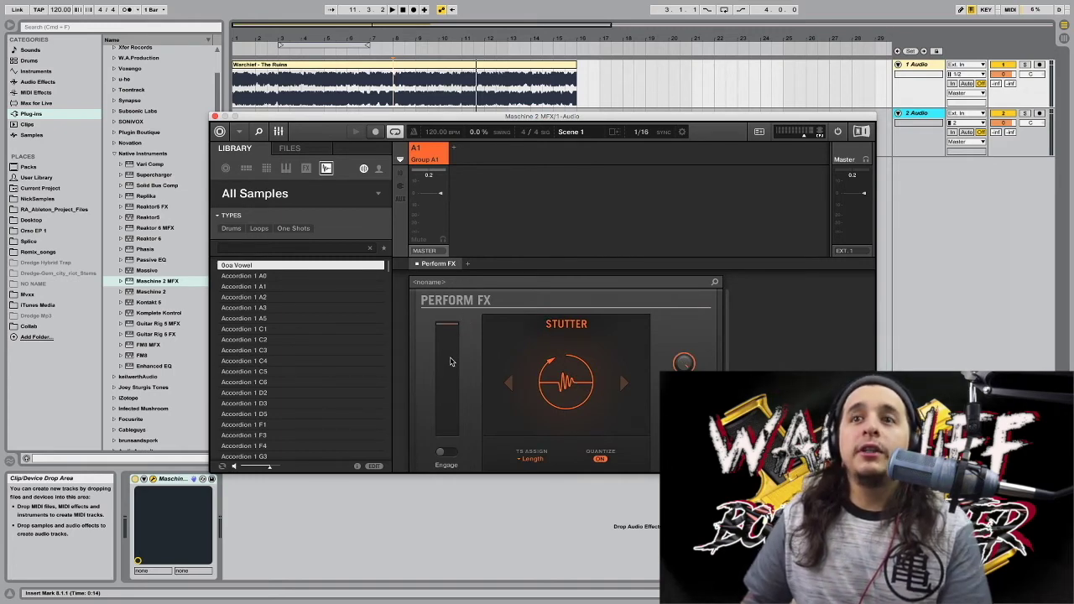
Apply increasing Stutter to the playing song, then switch to Scratcher and push its delay time up
key(space)
mouse_move(449, 402)
mouse_down()
mouse_move(452, 375)
mouse_move(448, 411)
mouse_up()
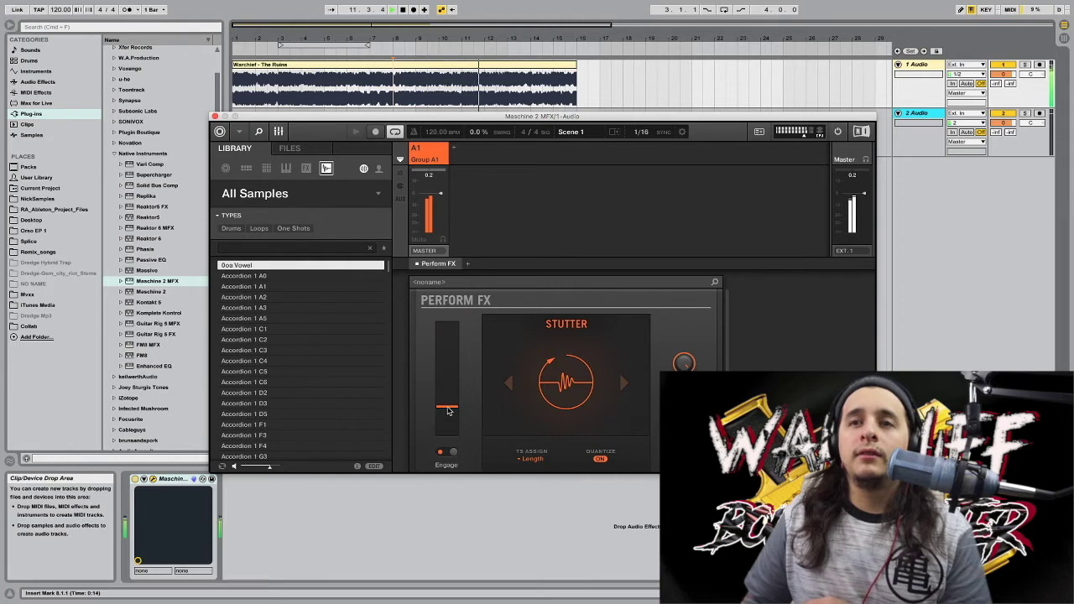
drag(447, 410, 449, 373)
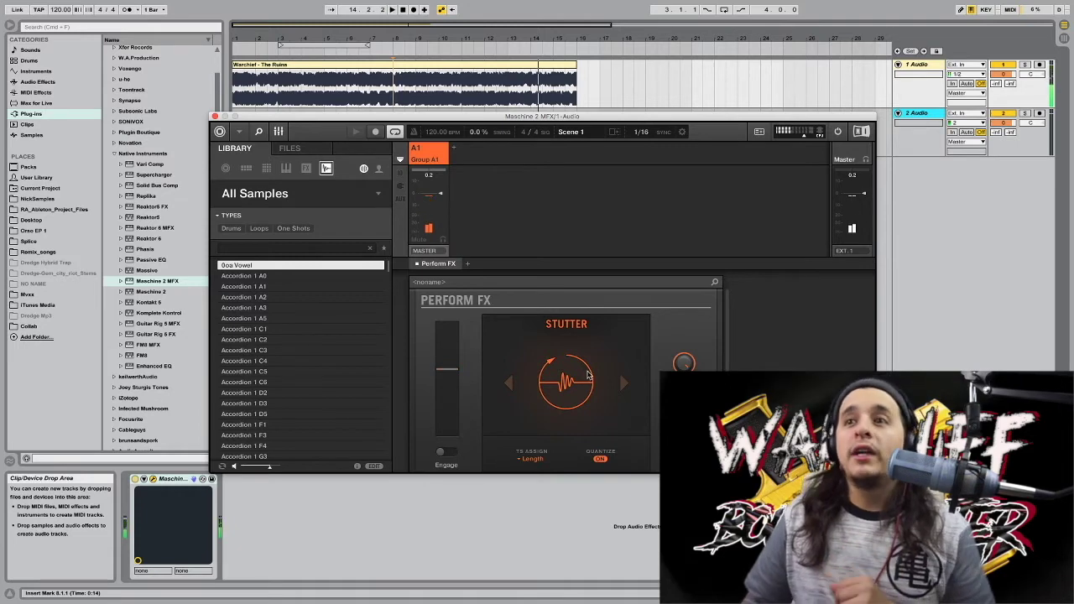
click(622, 384)
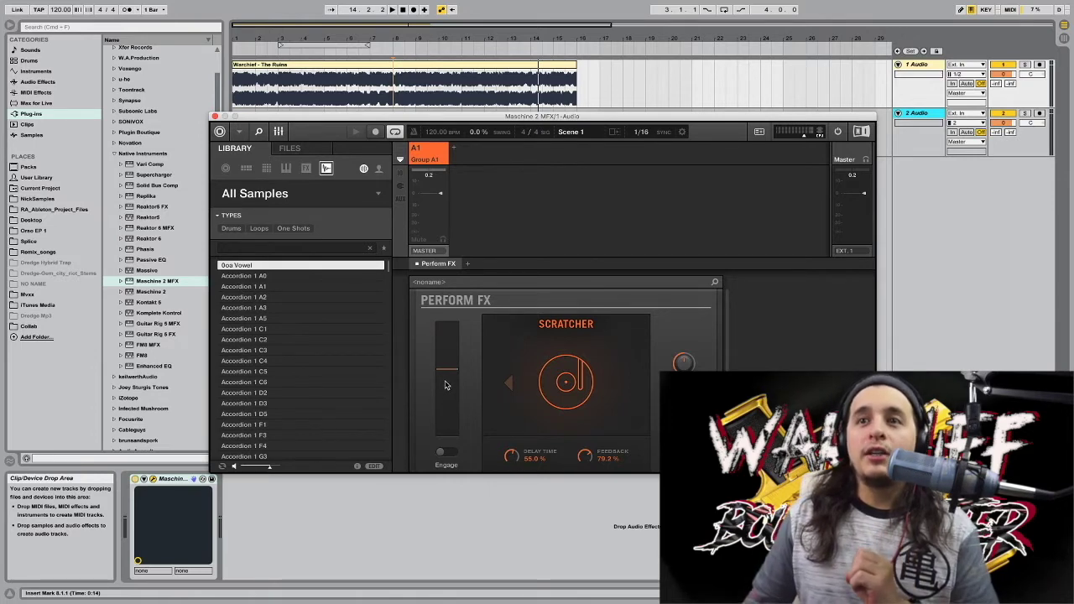
drag(445, 385, 450, 322)
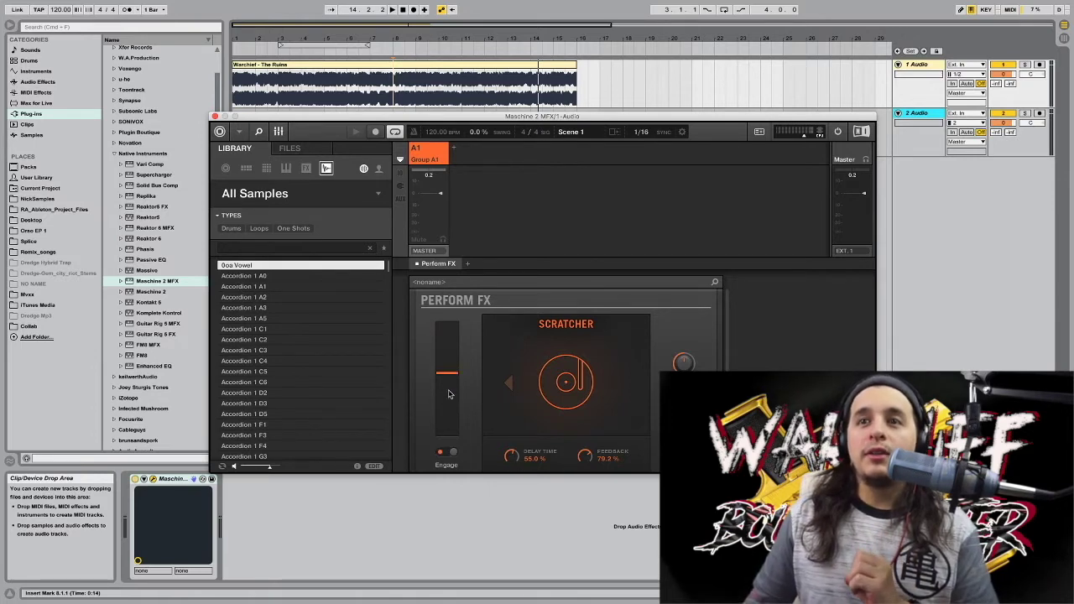
Engage Scratcher at 100% delay time during playback, then turn it back off
click(450, 323)
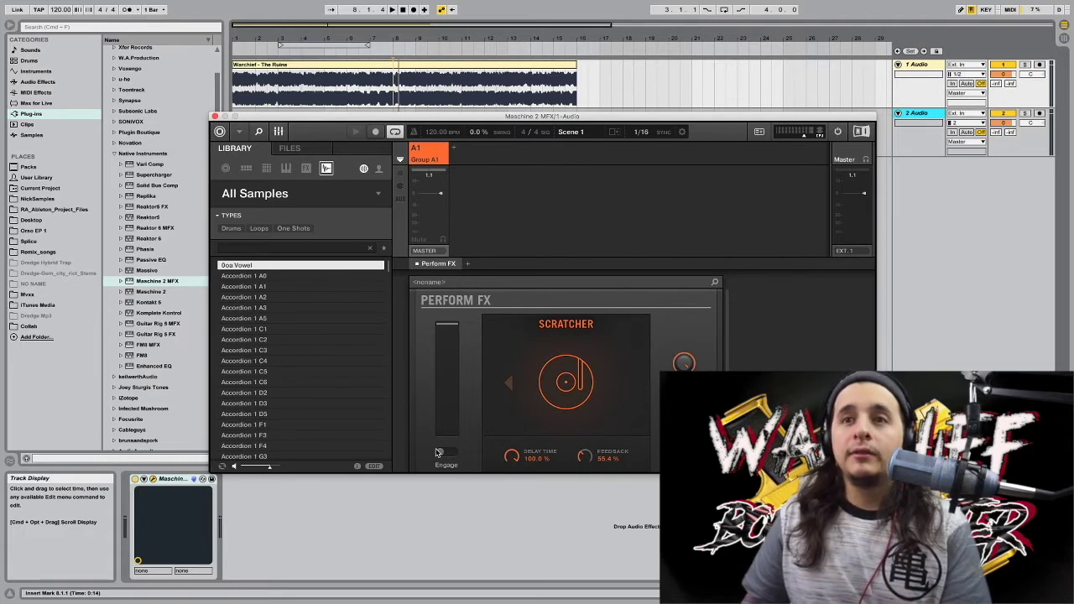
key(space)
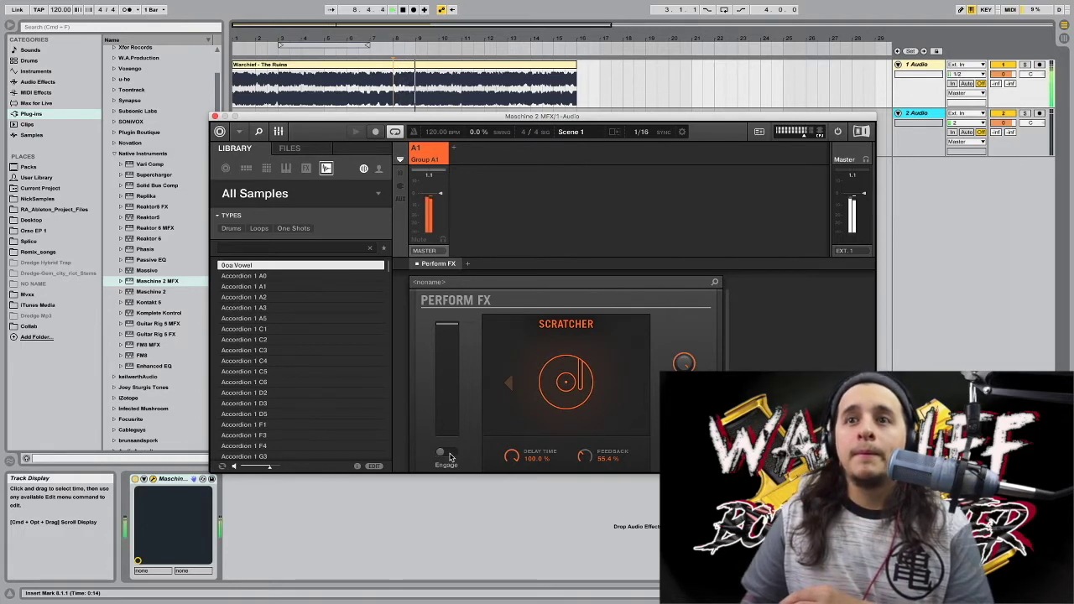
click(451, 457)
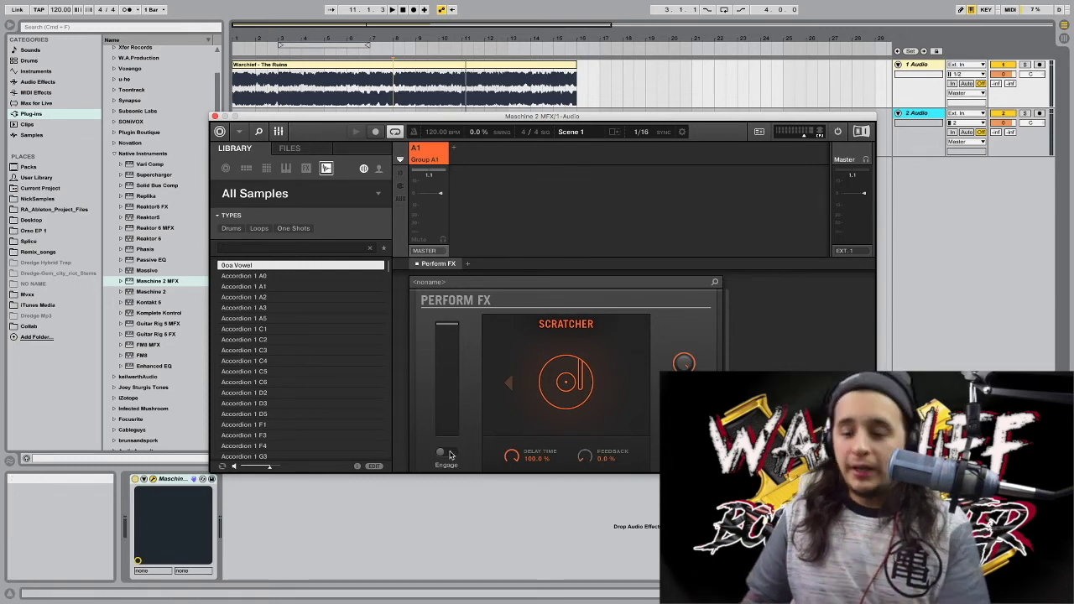
key(space)
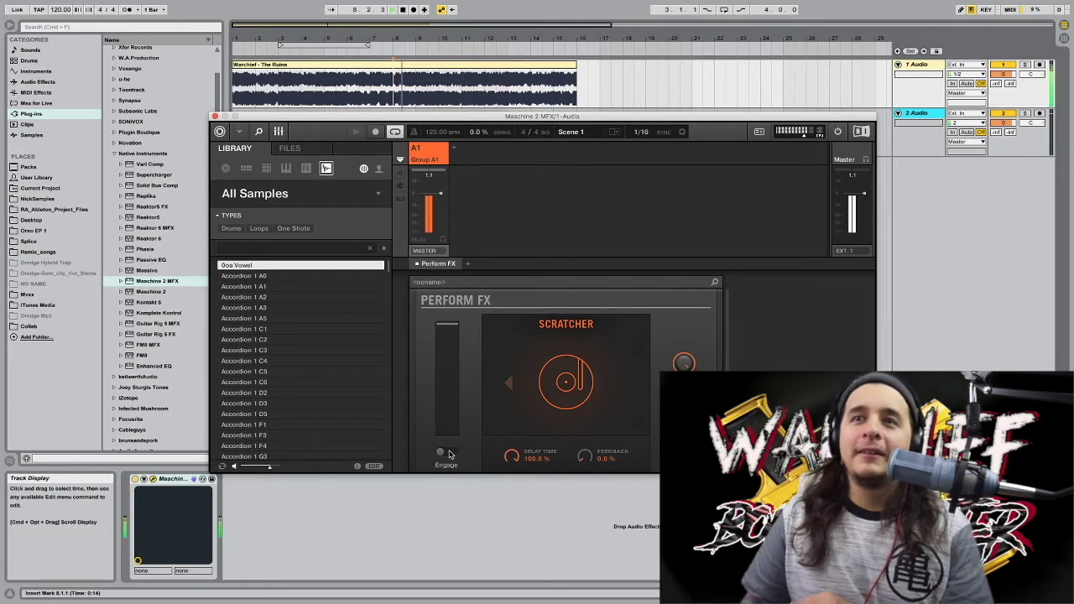
click(450, 454)
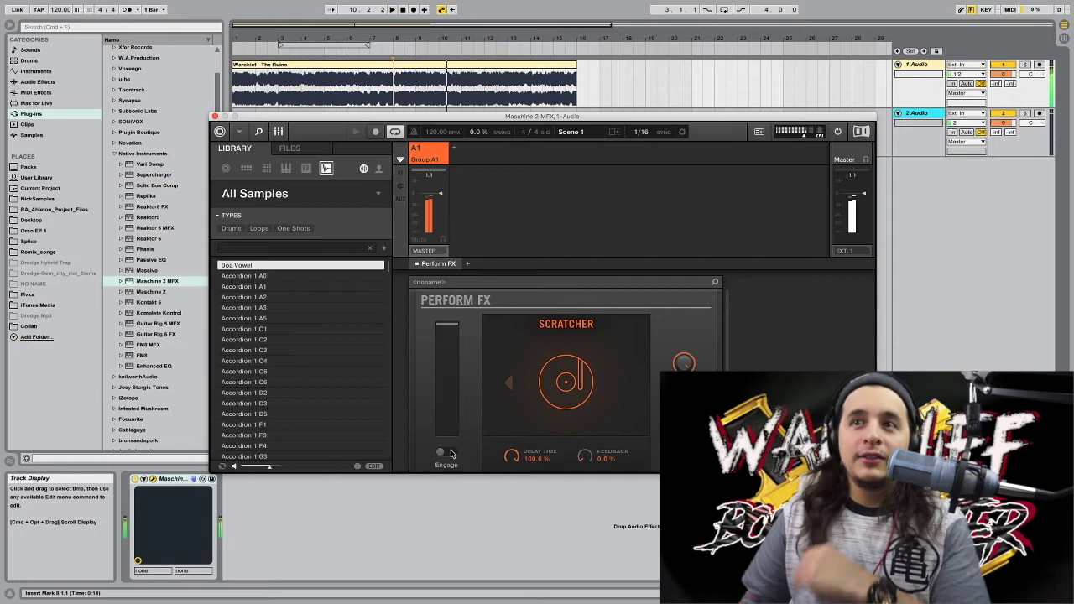
click(453, 452)
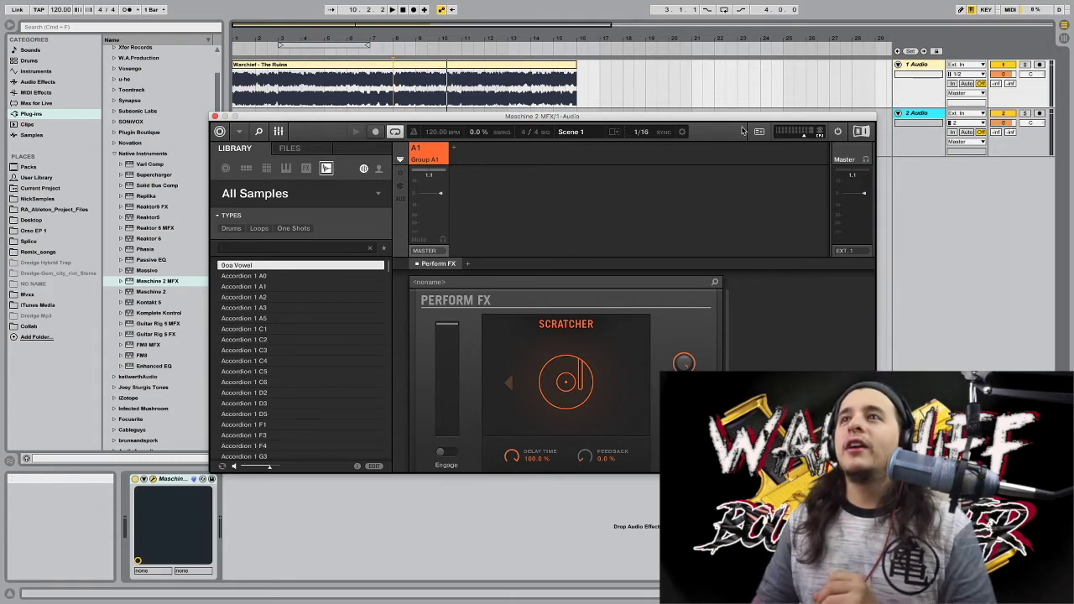
Close the Maschine window and set 2-Audio's input to 1-Audio
drag(752, 115, 751, 253)
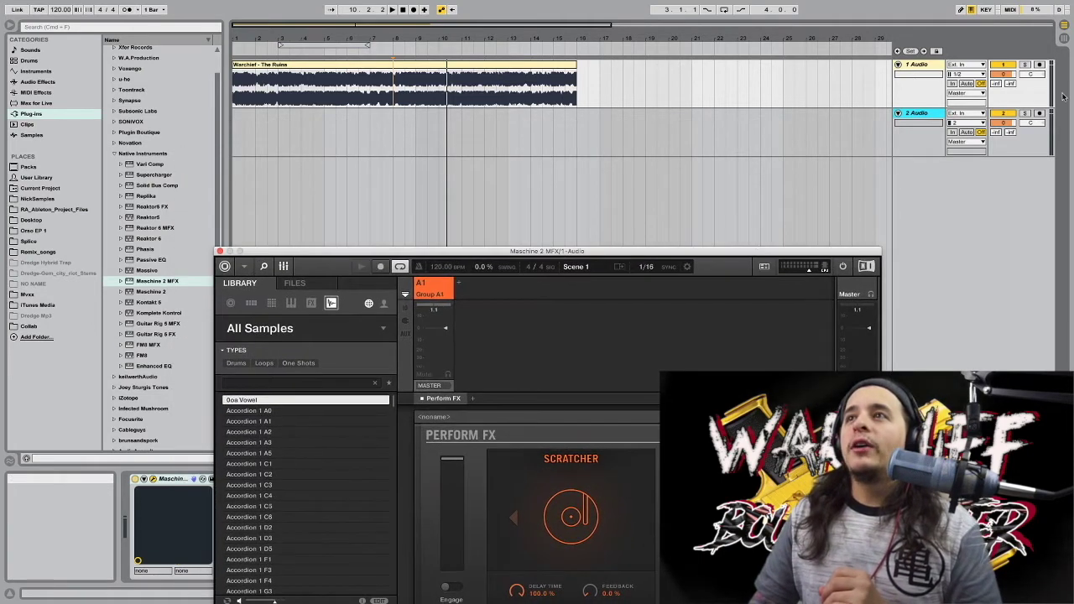
click(936, 116)
click(965, 114)
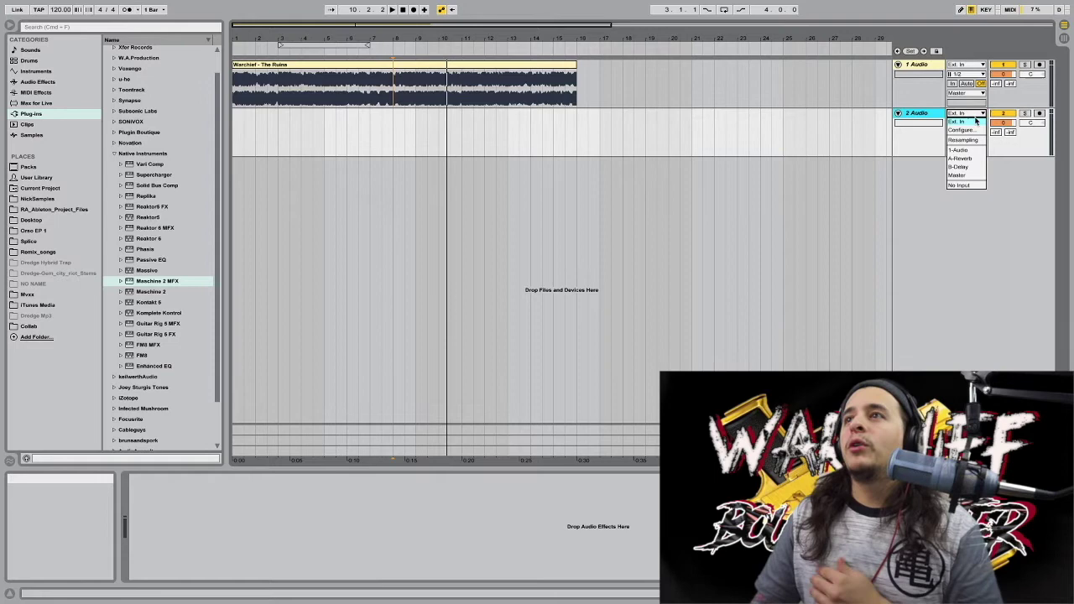
click(959, 149)
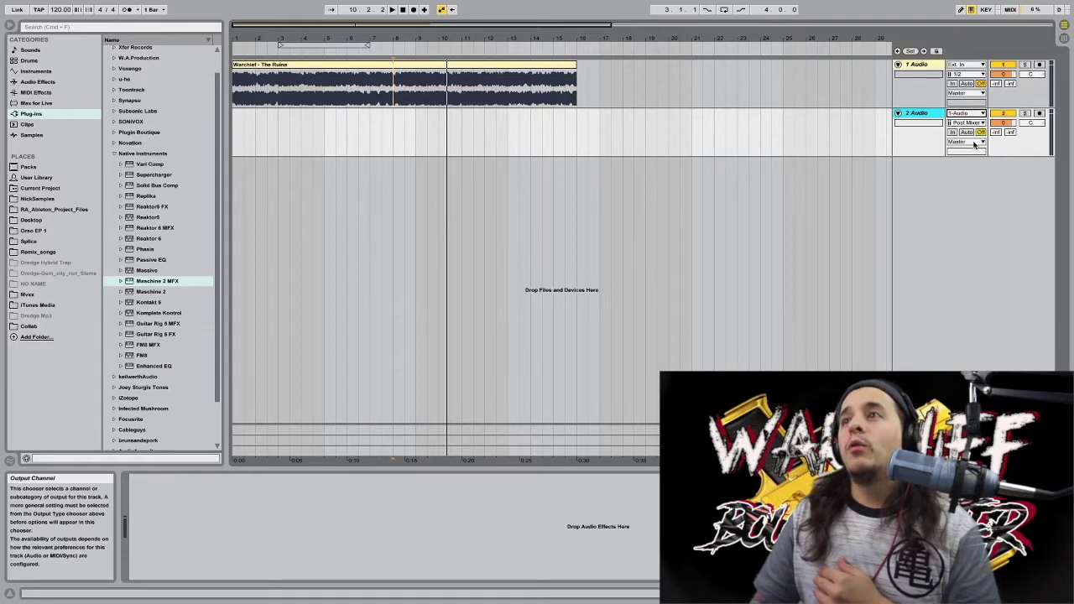
Solo track 1, arm track 2, and start arrangement recording from the song start
click(1025, 65)
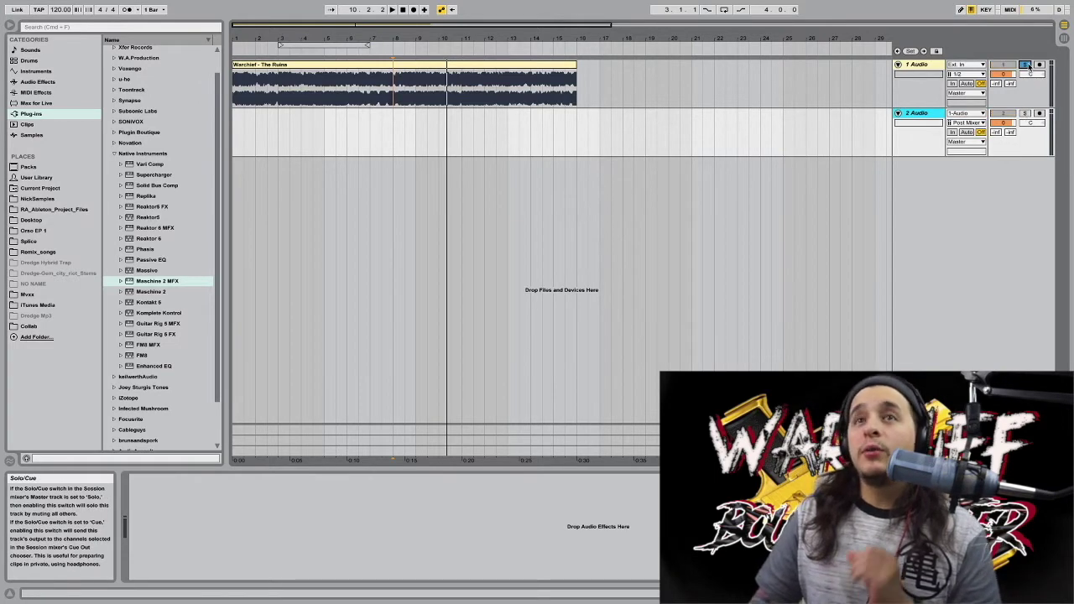
click(1039, 113)
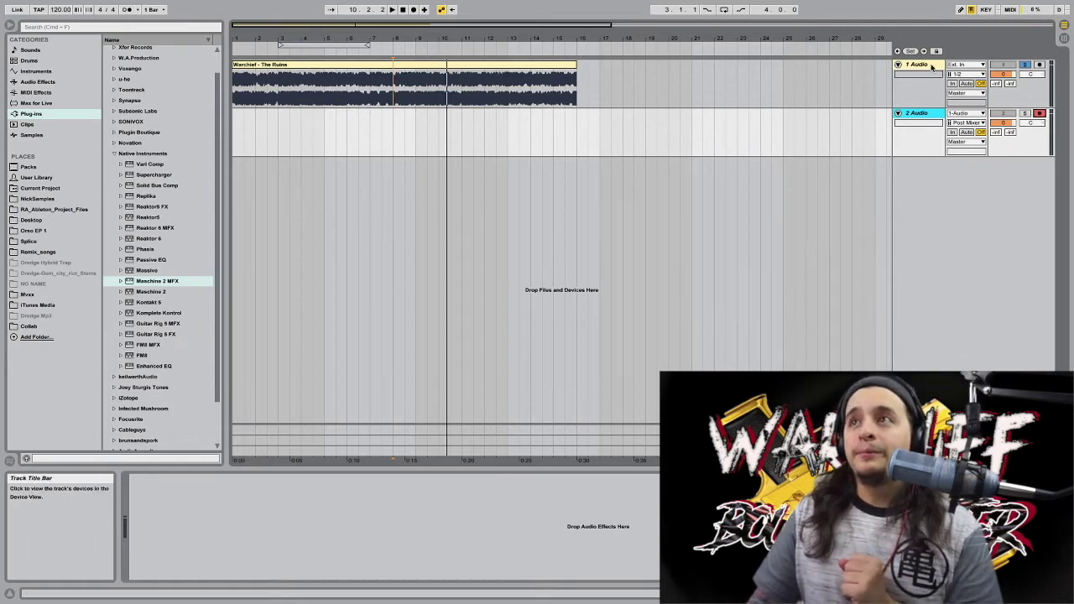
double_click(404, 10)
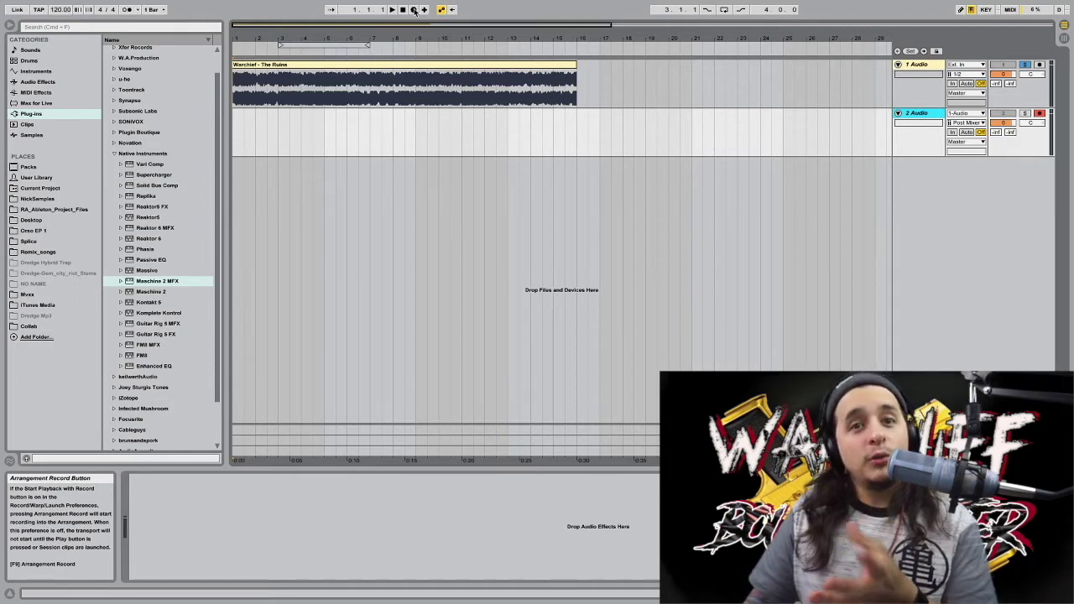
click(414, 9)
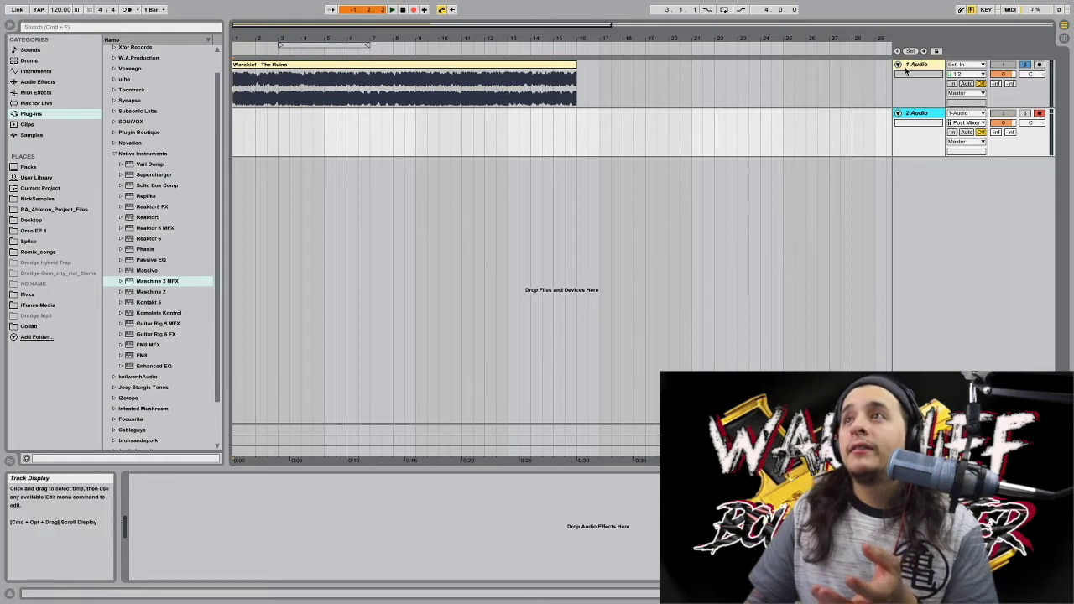
Record the song while toggling Scratcher and applying Stutter with the Perform FX fader, stopping near bar 13
click(846, 115)
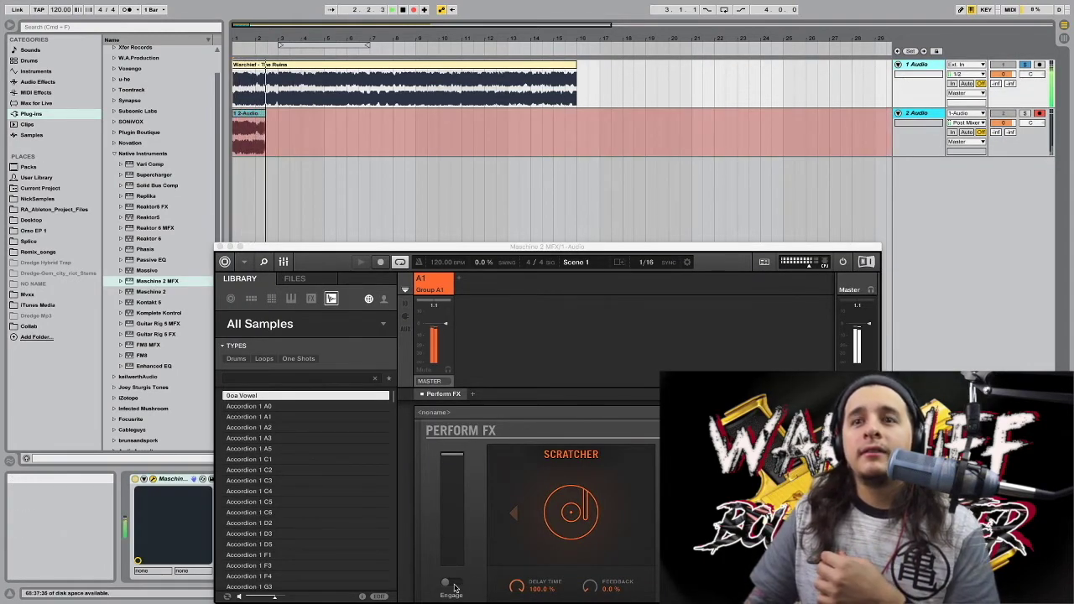
click(454, 590)
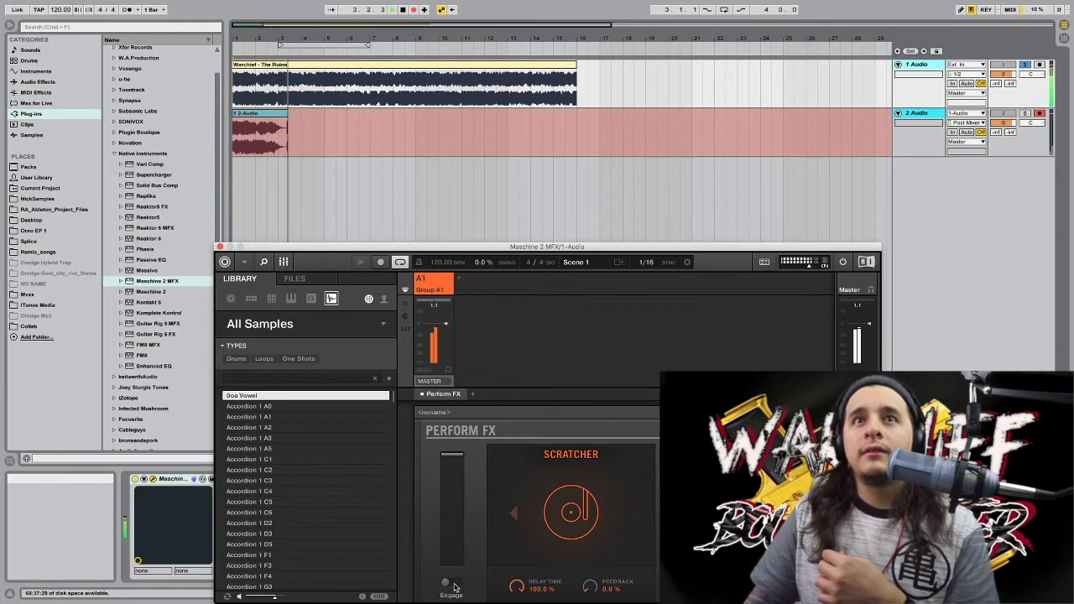
click(454, 589)
click(515, 516)
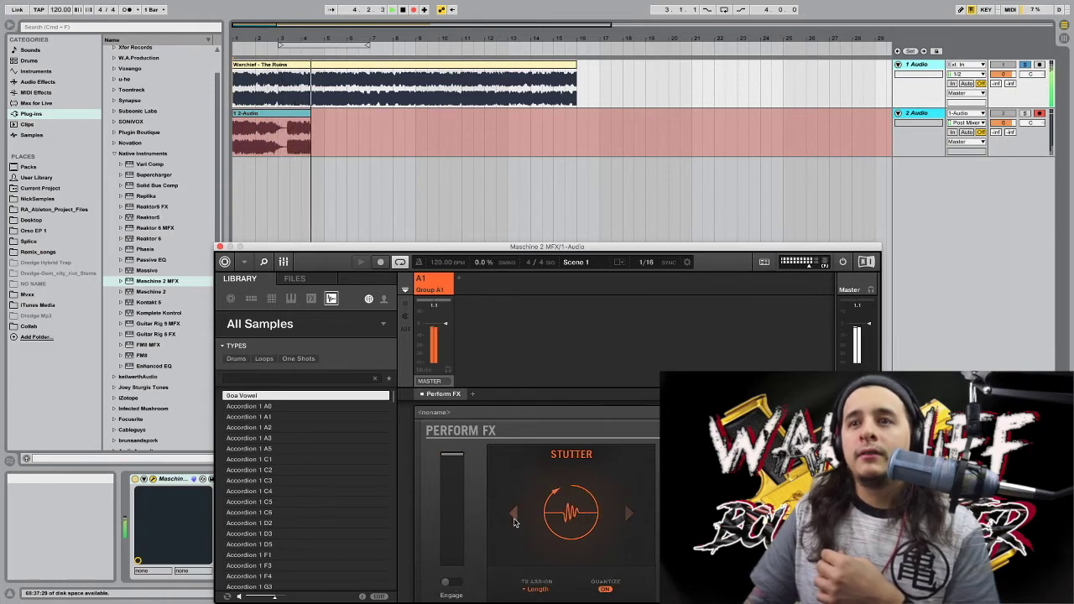
click(459, 529)
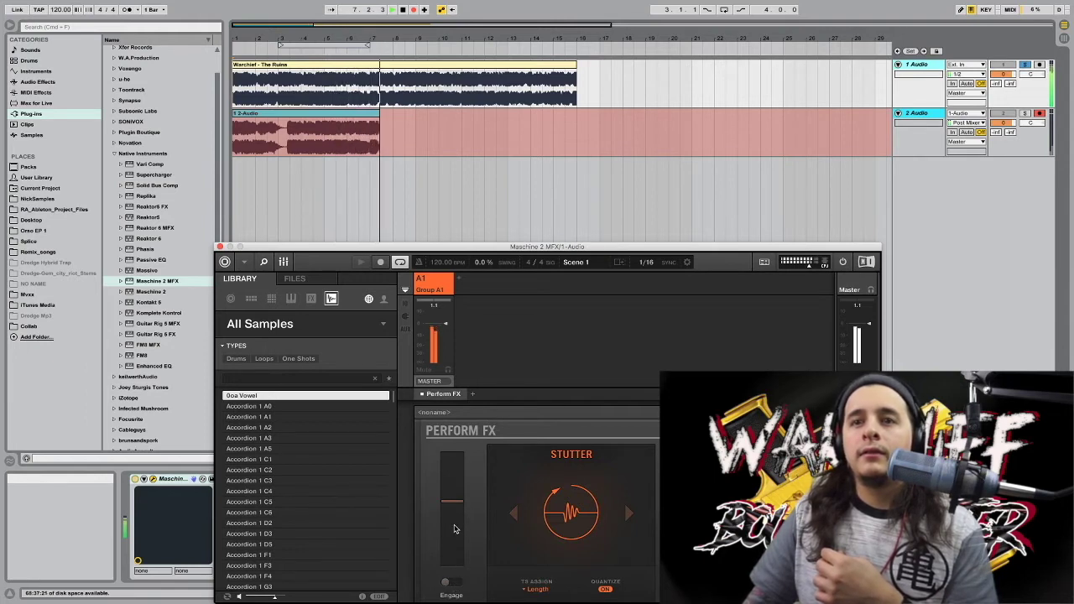
mouse_move(456, 501)
mouse_down()
mouse_move(456, 554)
mouse_move(452, 517)
mouse_up()
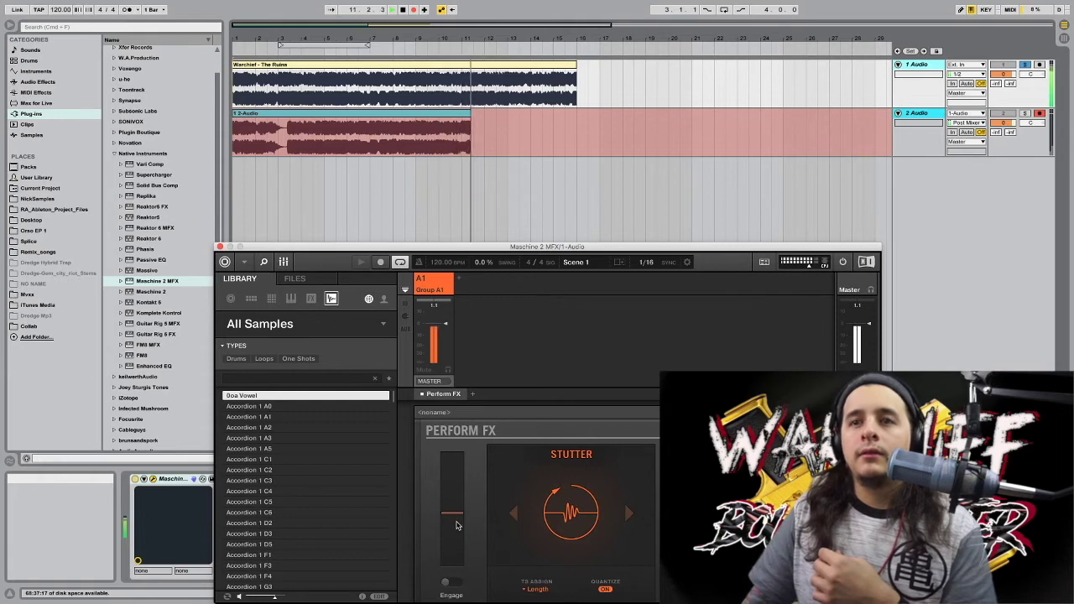
drag(452, 517, 454, 504)
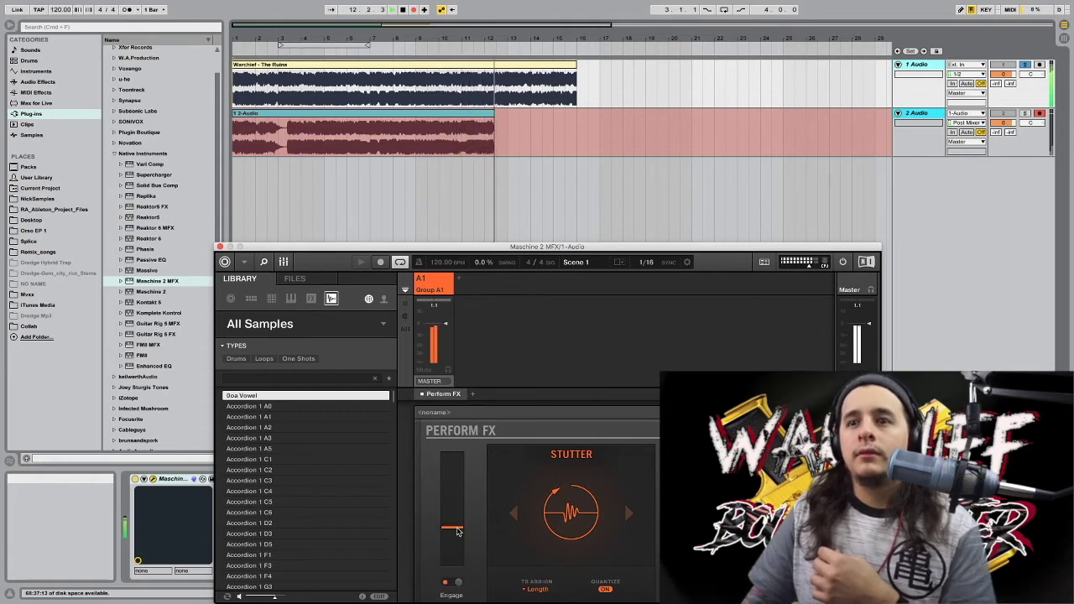
key(space)
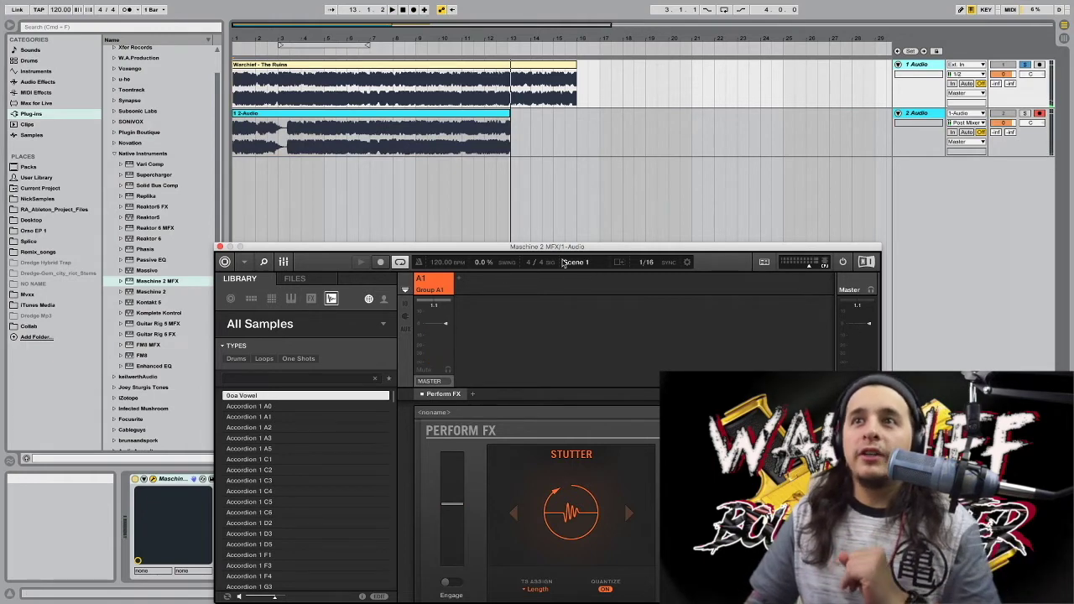
Solo 2-Audio, play back the recorded clip, and expand the Maschine 2 MFX device panel
drag(584, 252, 501, 199)
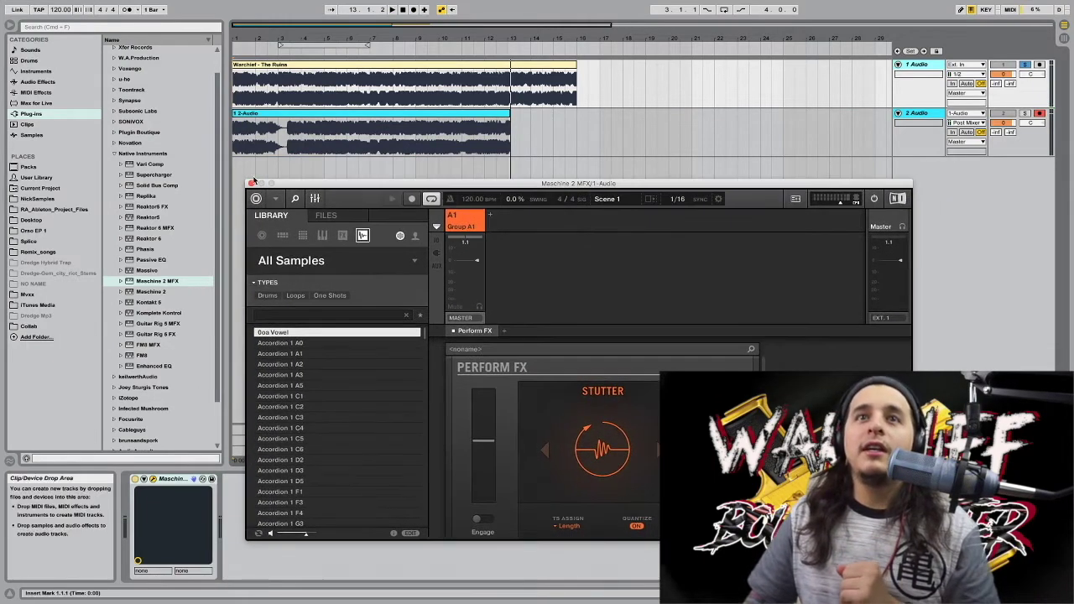
click(250, 183)
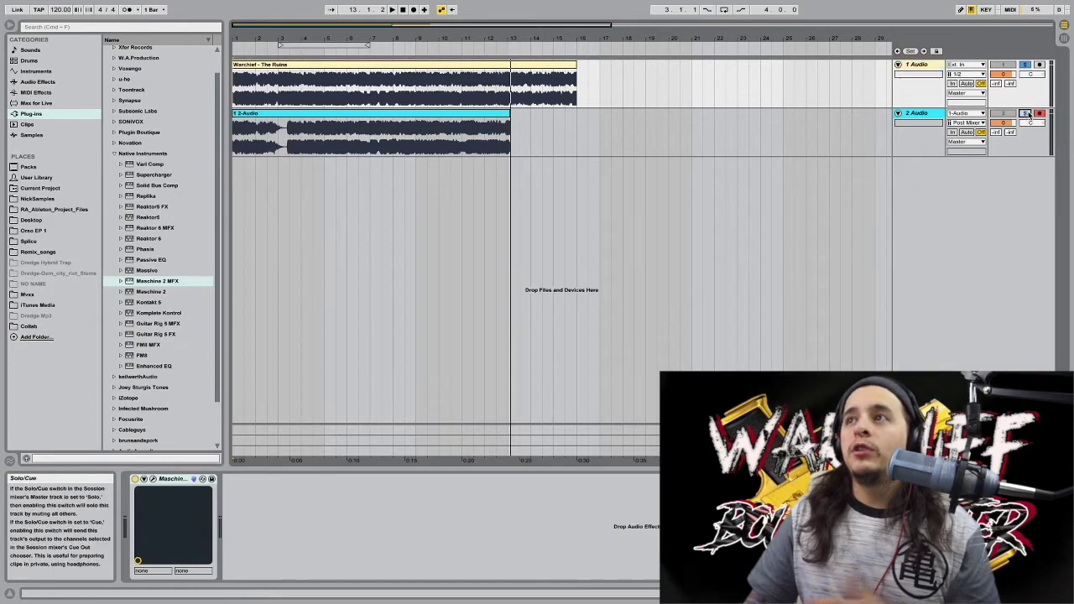
click(1025, 112)
key(space)
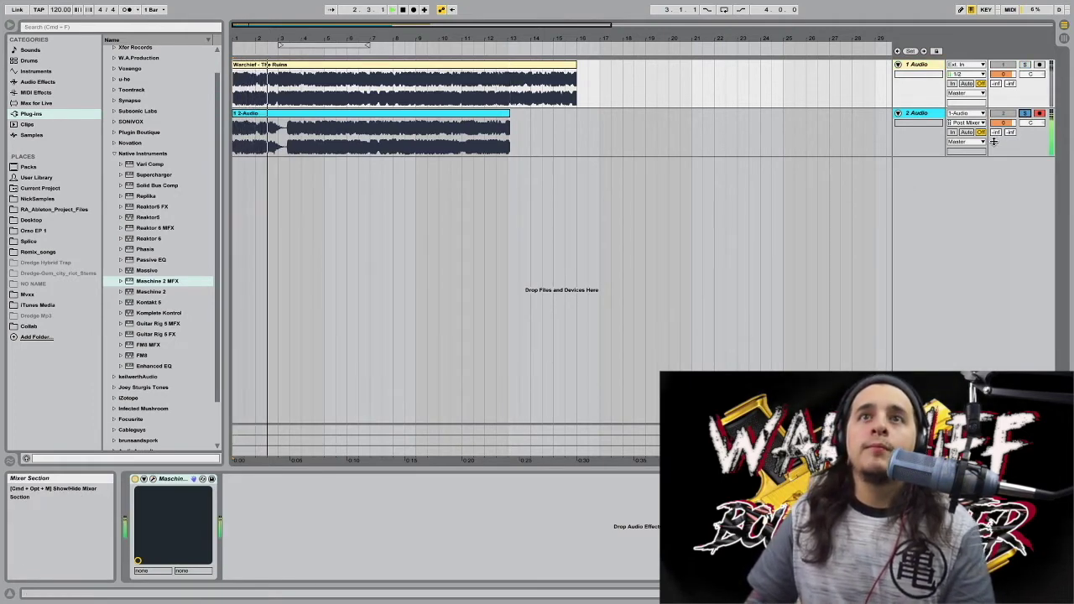
click(354, 144)
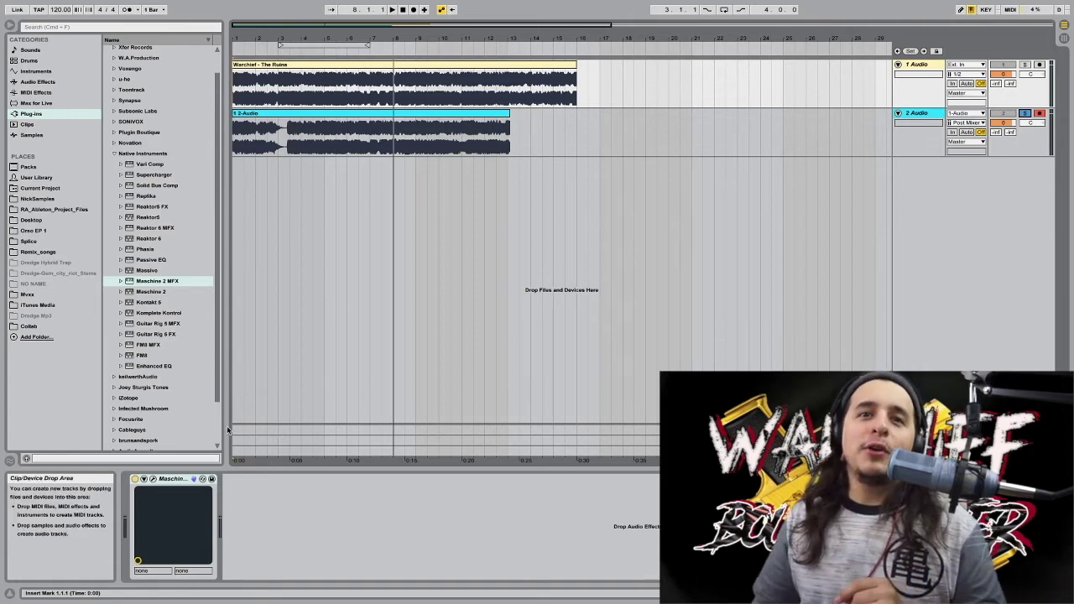
click(144, 479)
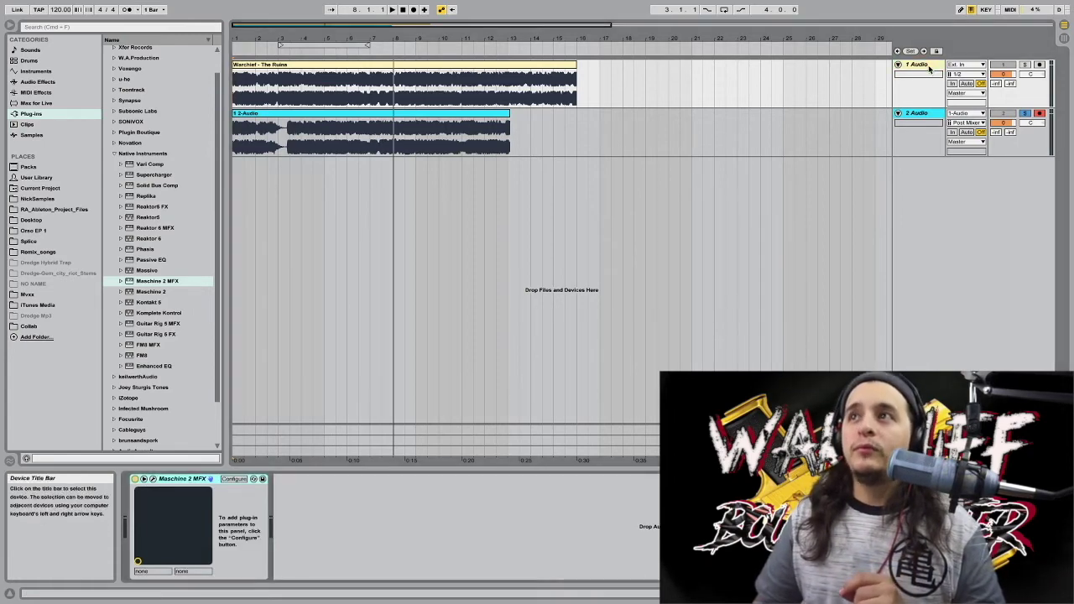
Reopen the Maschine 2 MFX window, enable Configure, then engage and release the Perform FX stutter
click(151, 480)
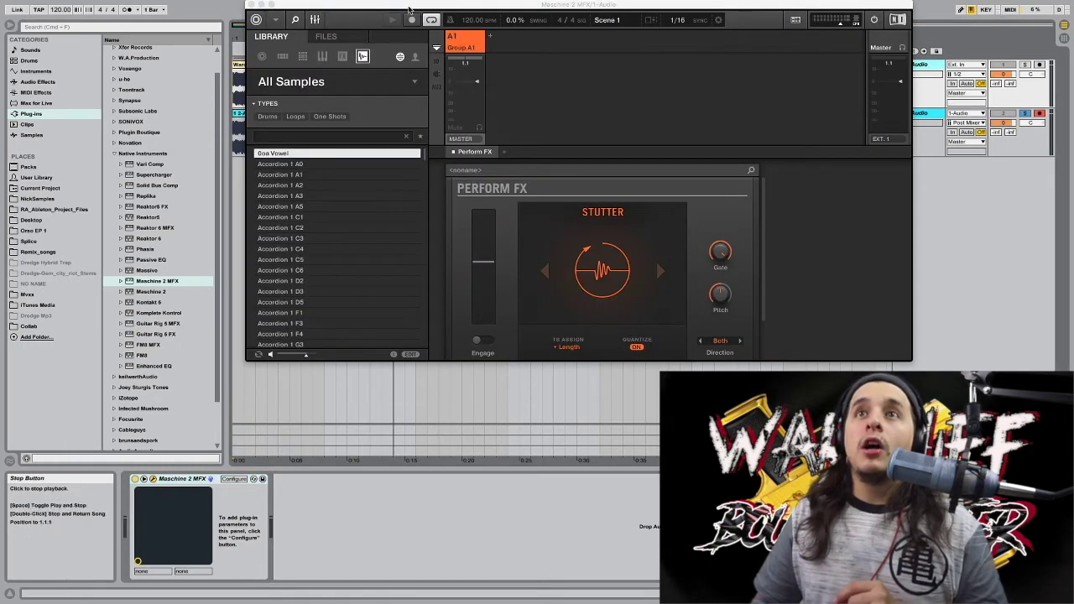
drag(524, 82, 498, 104)
click(234, 479)
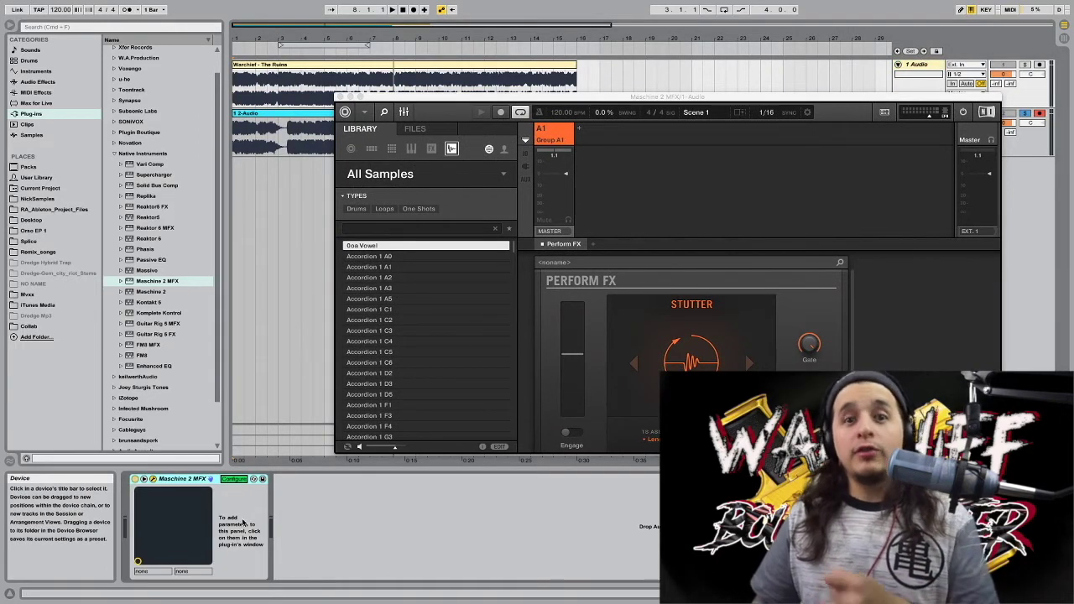
click(581, 359)
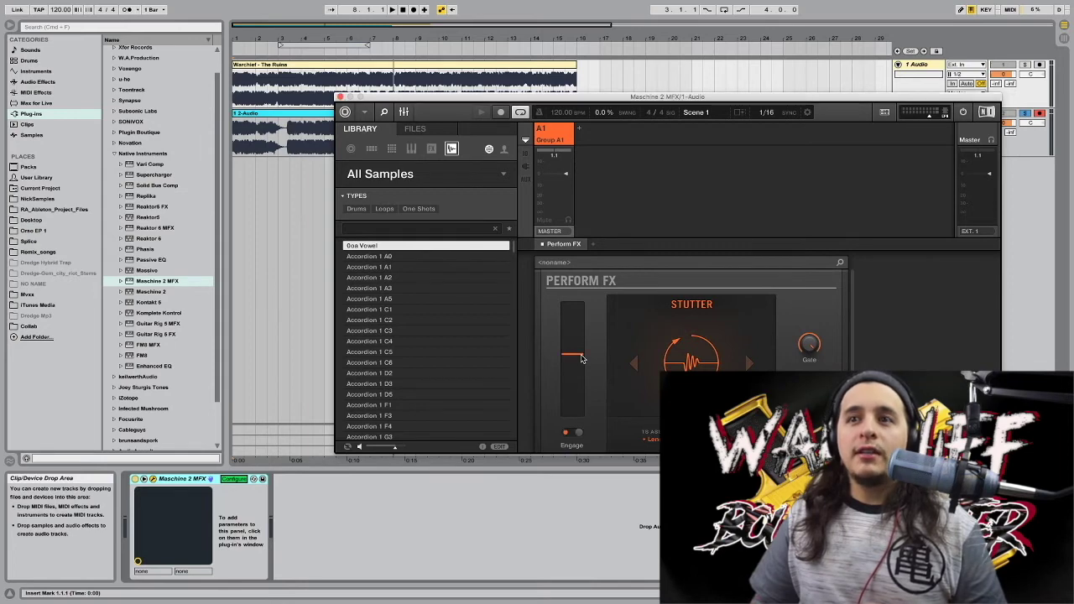
drag(579, 393, 579, 361)
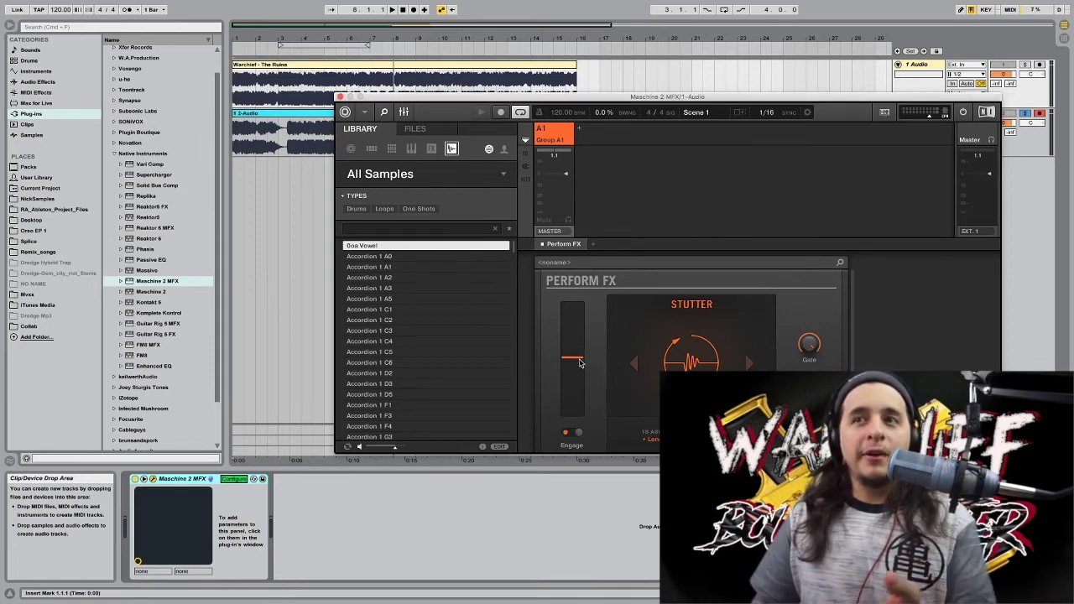
drag(579, 362, 579, 357)
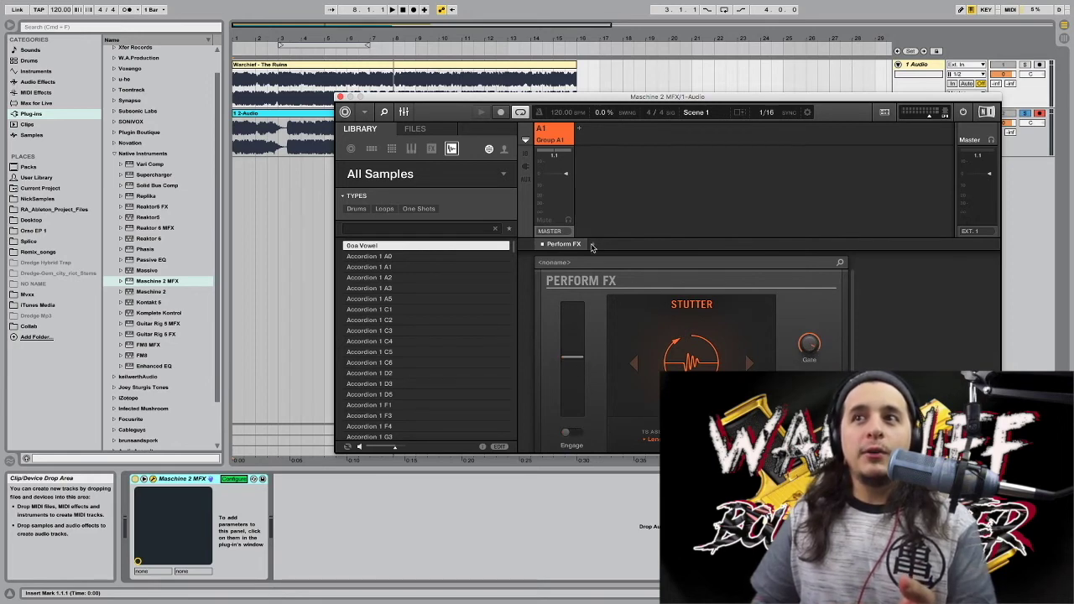
Add an Internal Filter after Perform FX and raise its Resonance
click(592, 246)
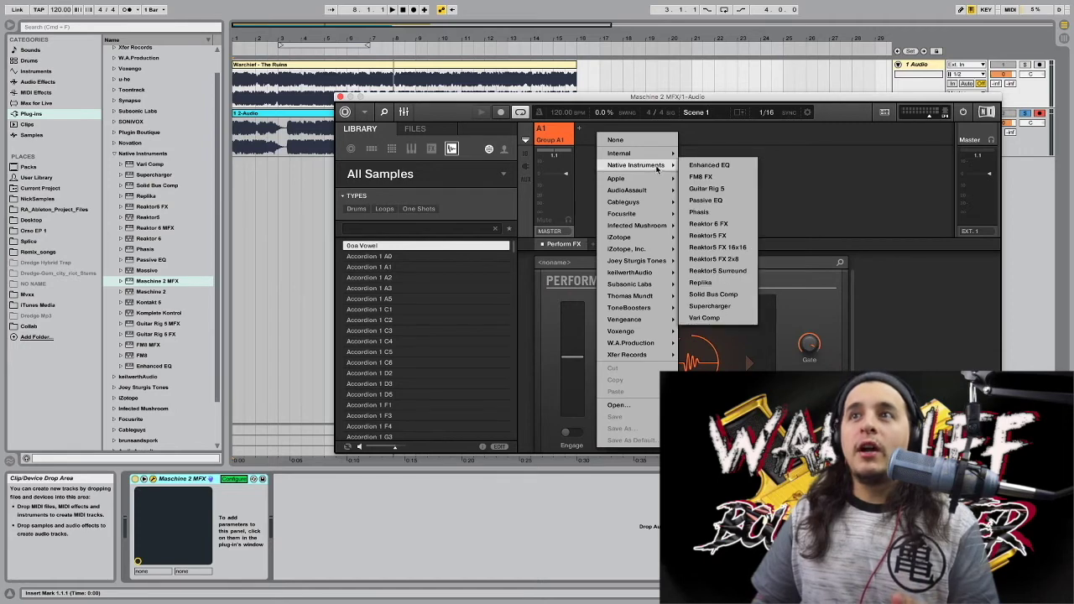
mouse_move(619, 153)
click(705, 211)
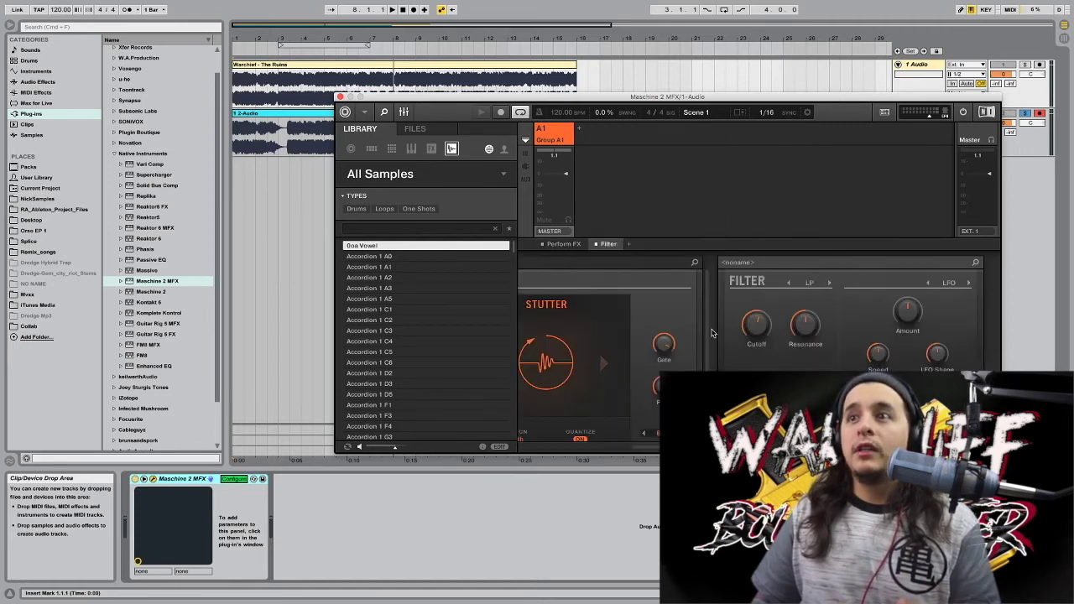
drag(805, 324, 805, 315)
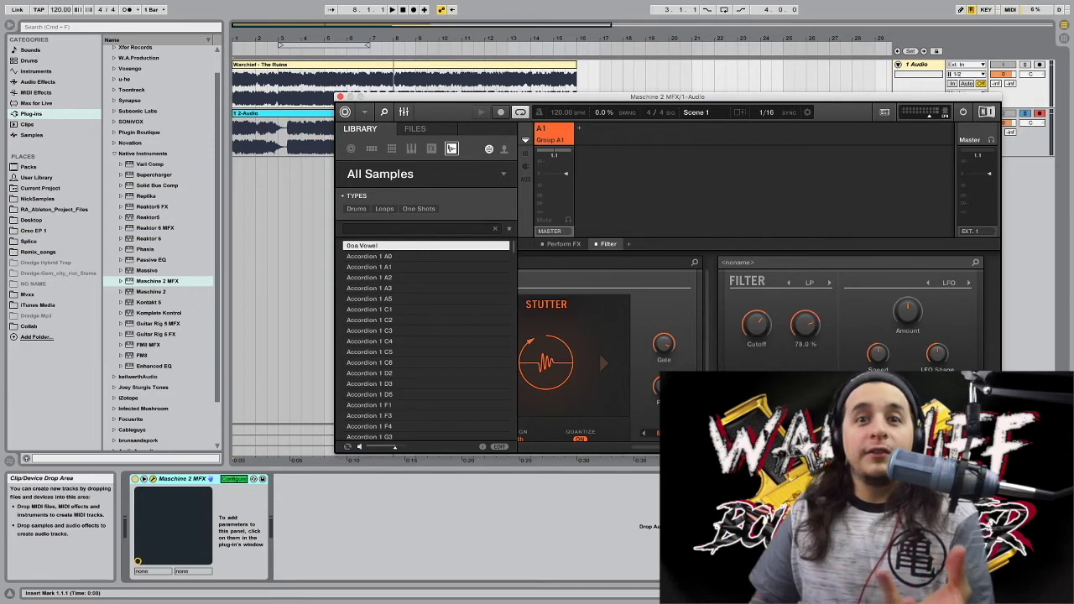
click(907, 312)
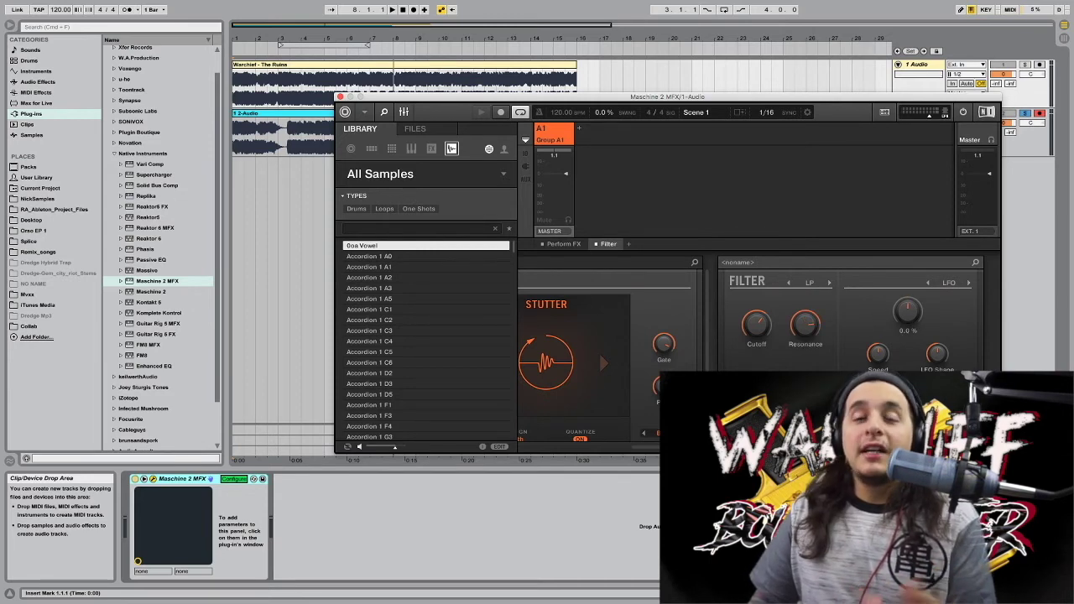
Route the group's AUX 1 send to Master
click(526, 179)
click(567, 239)
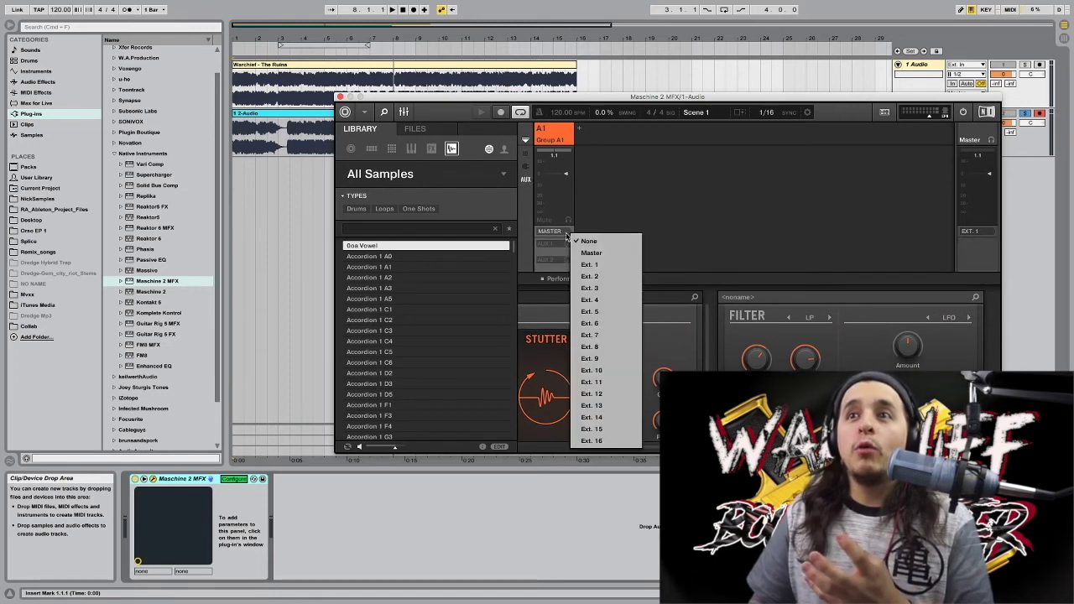
click(601, 252)
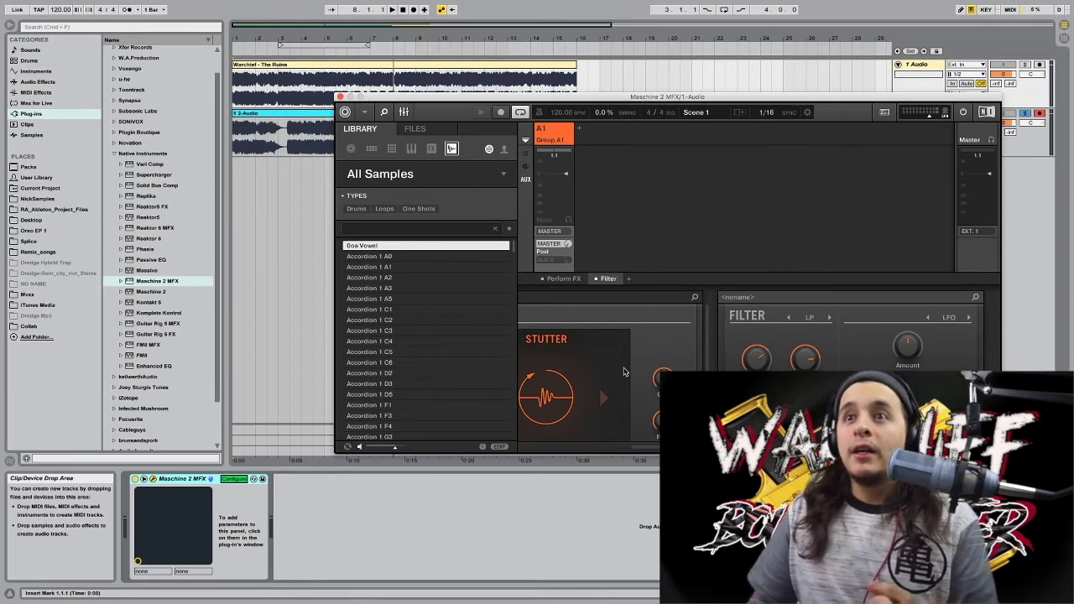
scroll(531, 377, left, 5)
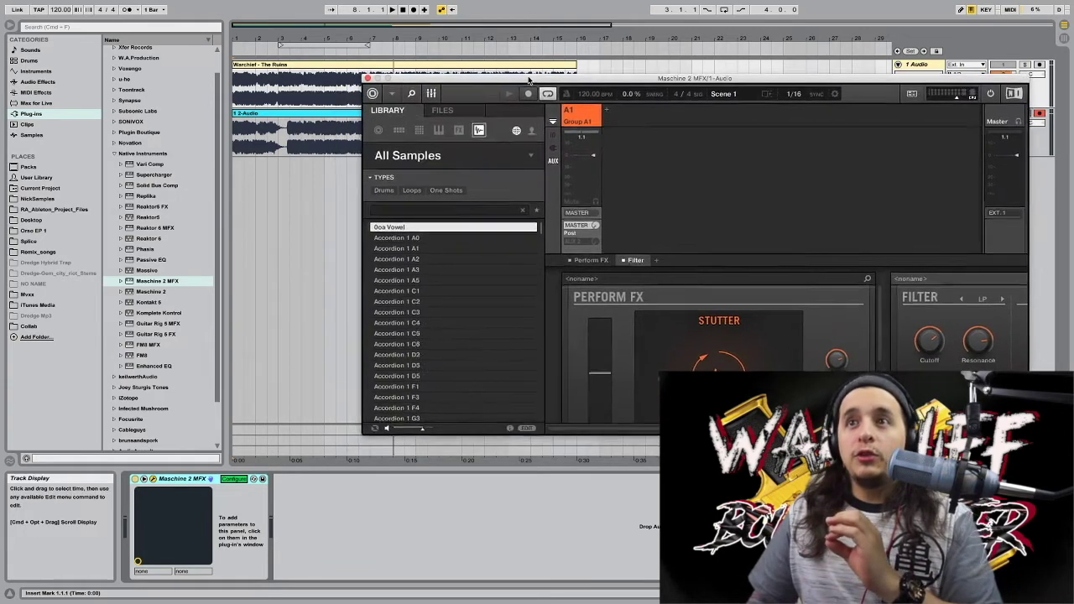
Show Maschine's sound channels and switch to the pattern editor
drag(492, 96, 472, 85)
click(550, 268)
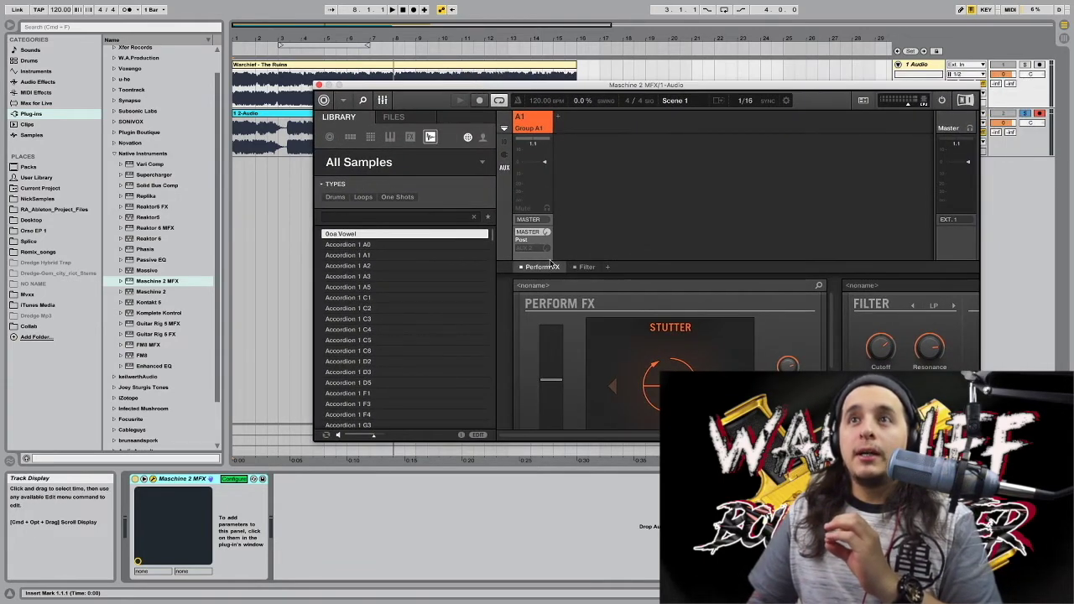
click(520, 122)
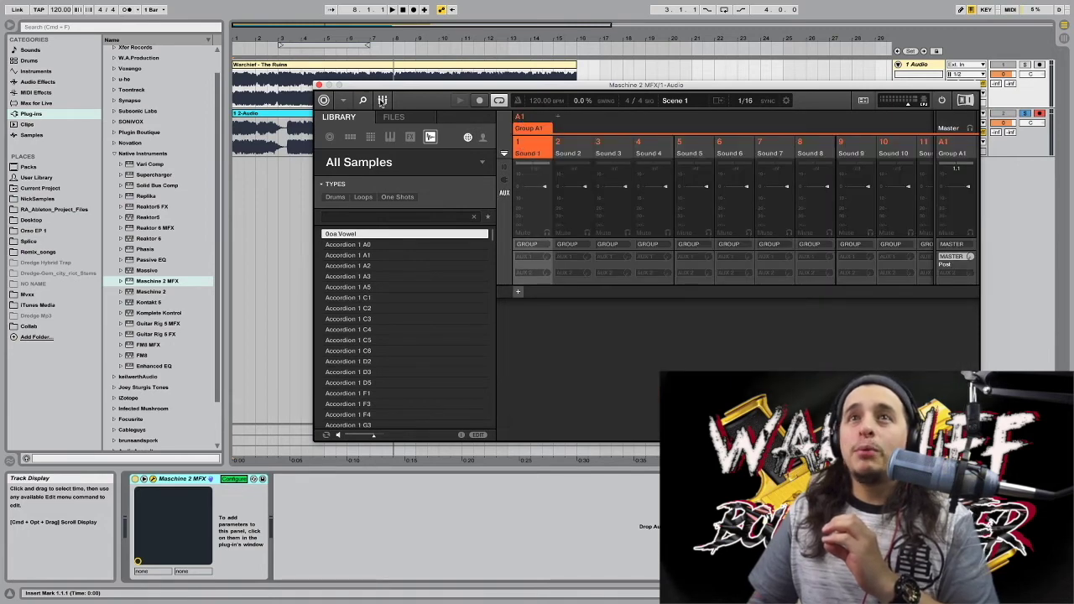
click(382, 101)
mouse_move(445, 87)
mouse_down()
mouse_move(488, 87)
mouse_move(623, 295)
mouse_up()
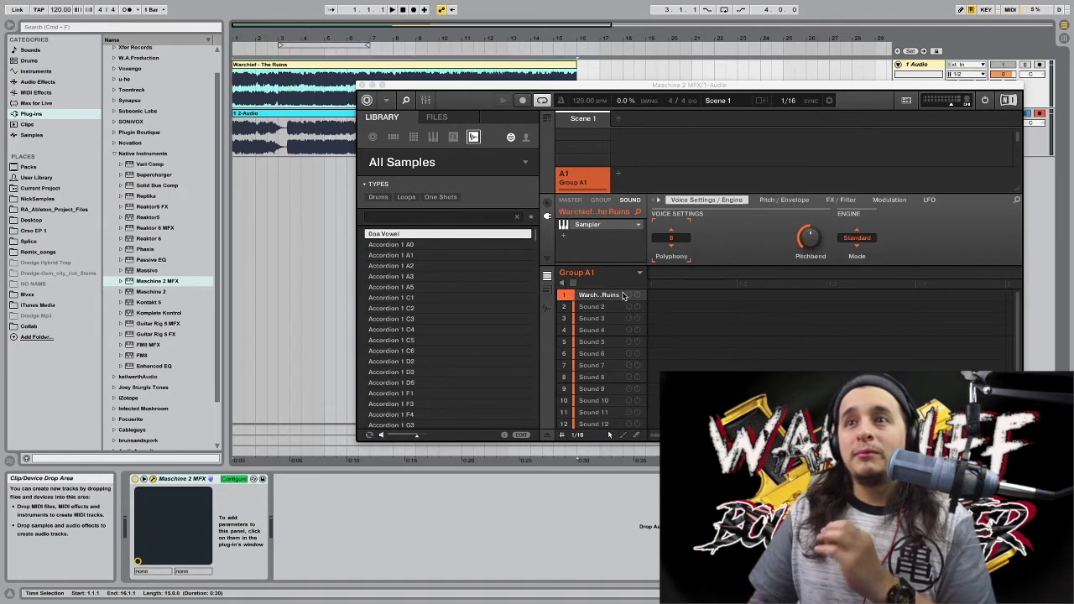
Draw a full-length Sound 1 note in Pattern 1, show the Modulator 1 lane, and close Maschine
click(659, 297)
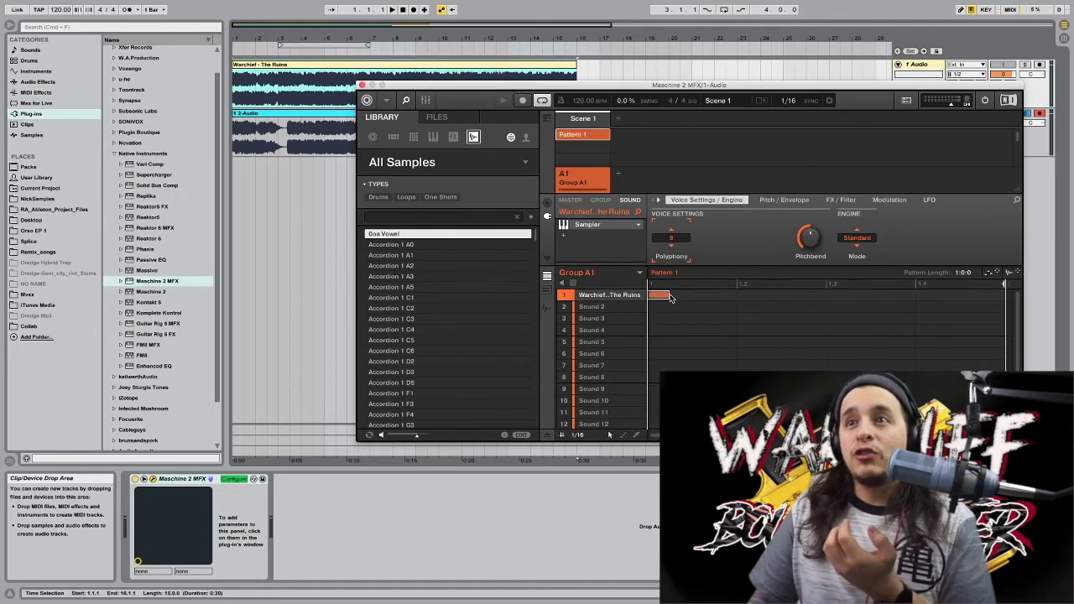
drag(672, 298, 1003, 303)
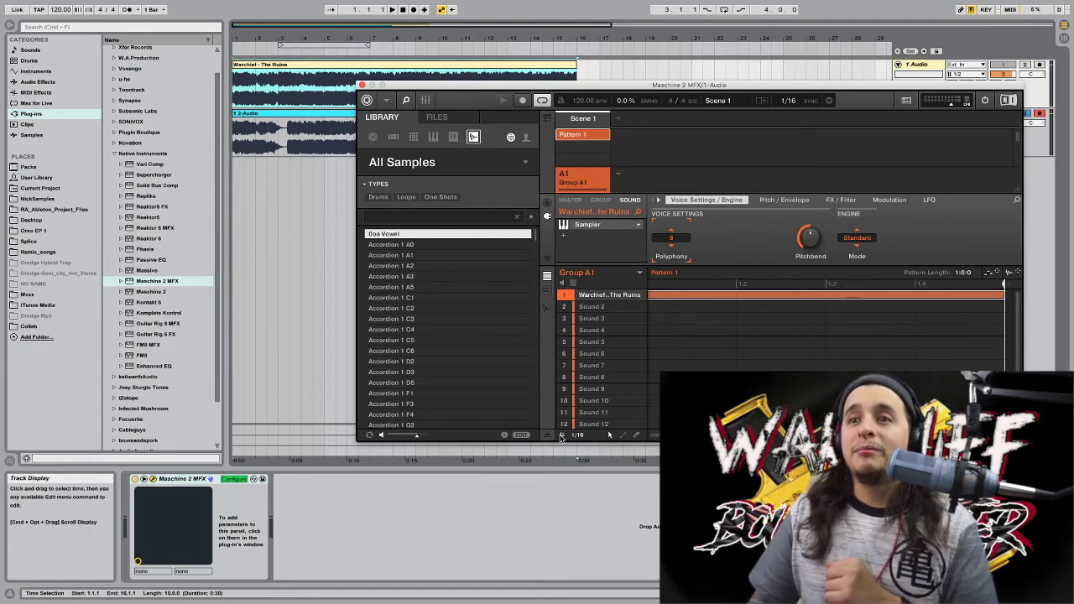
click(548, 436)
click(571, 414)
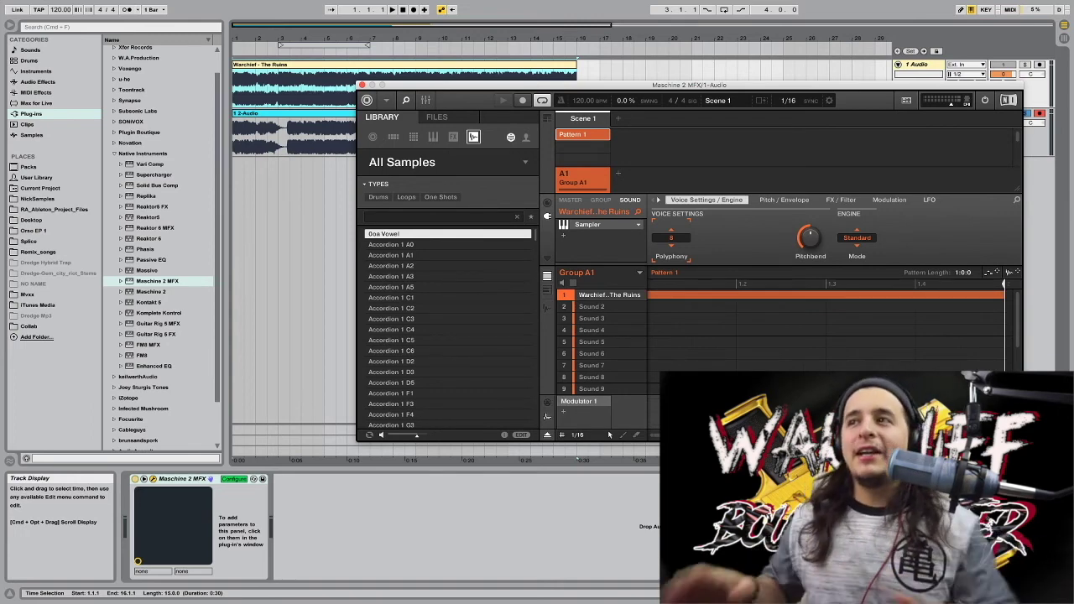
click(361, 85)
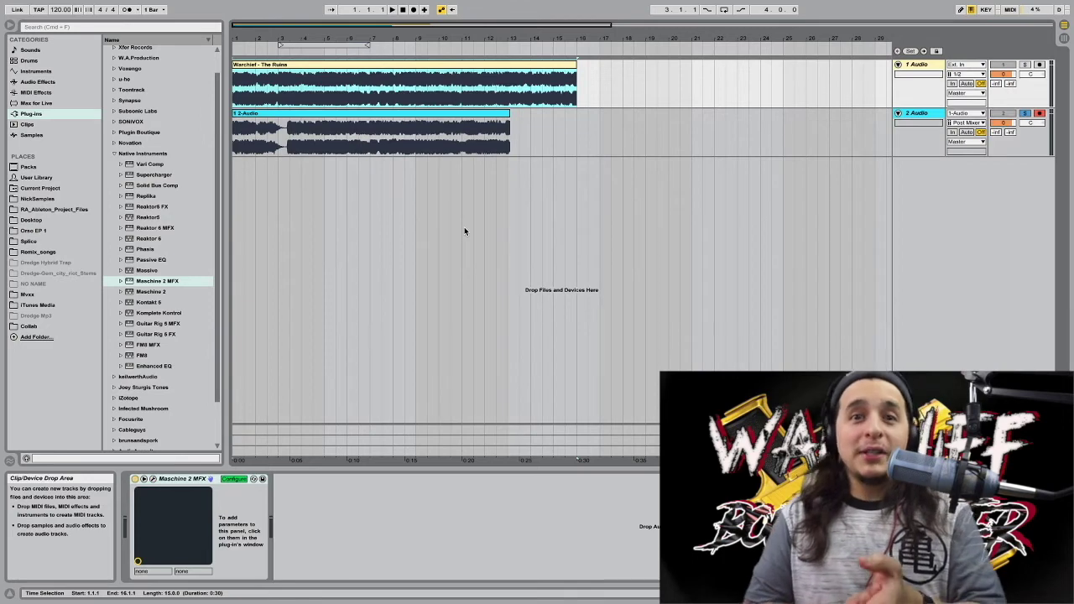